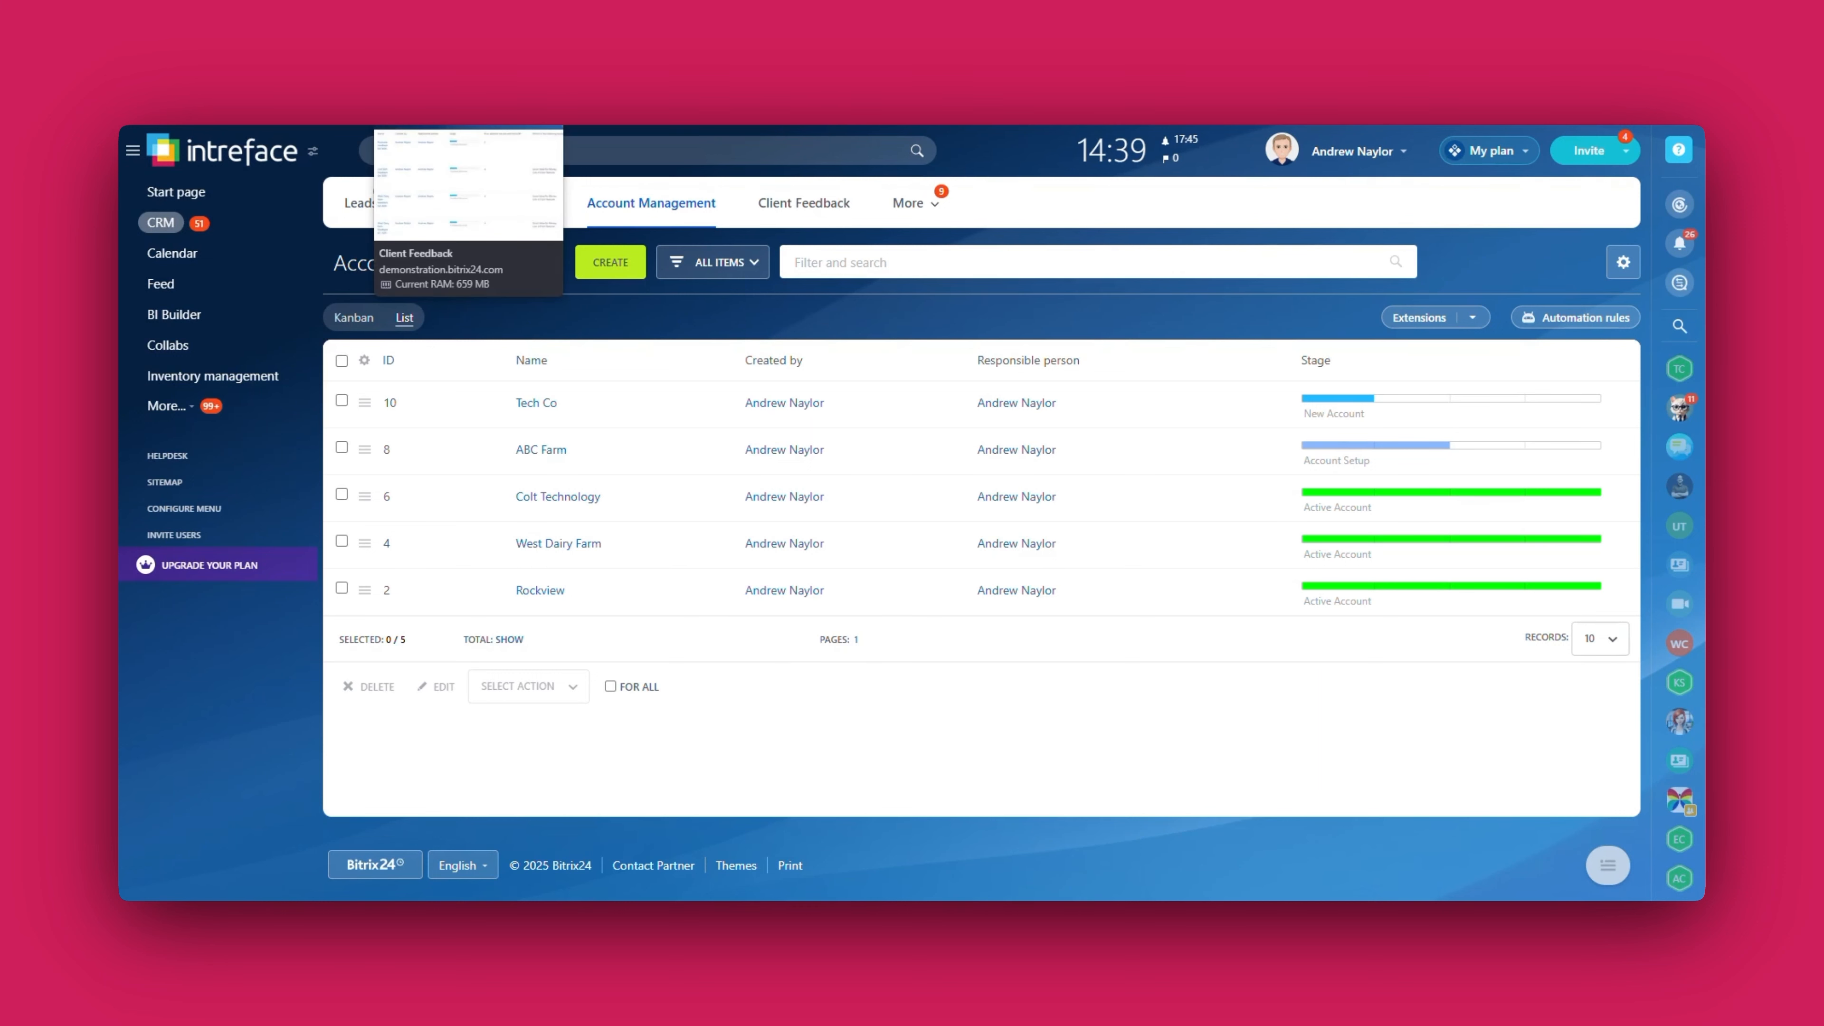
# Step: Review the items in the Client Feedback list and briefly open the Rockview Feedback Q4 2024 item
pyautogui.click(794, 208)
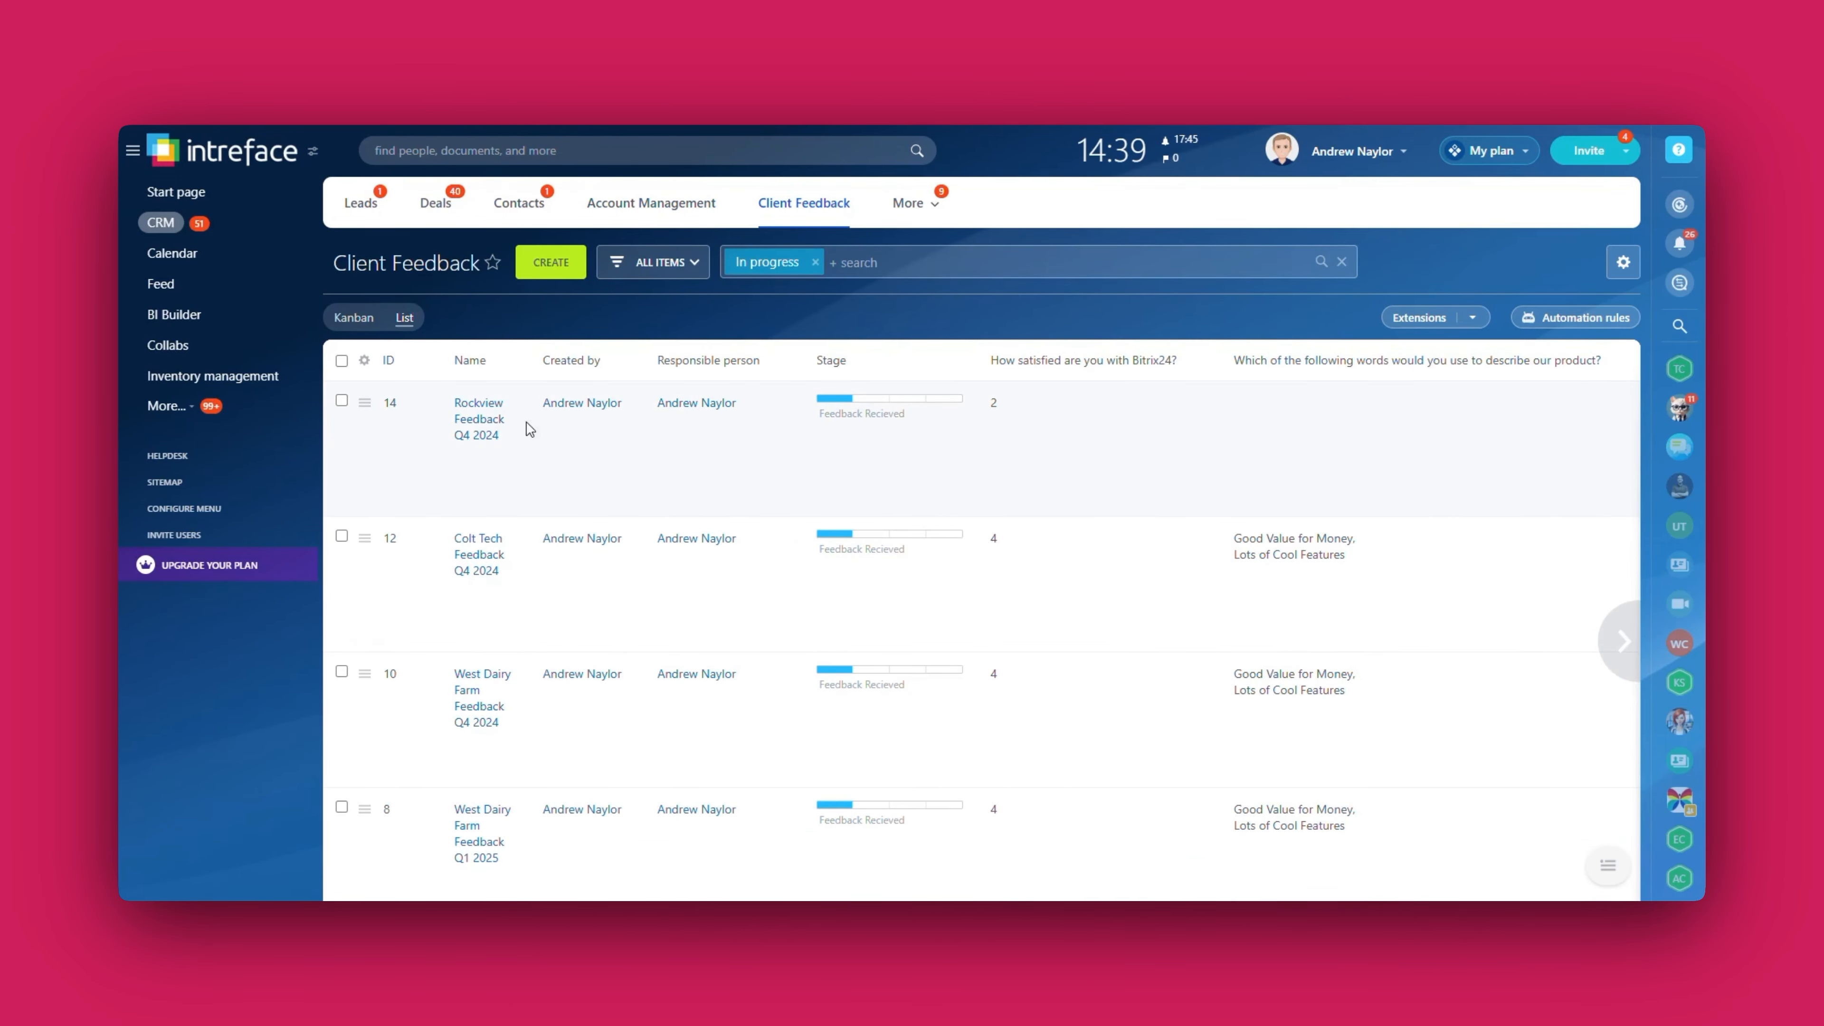
pyautogui.scroll(-3, 534, 567)
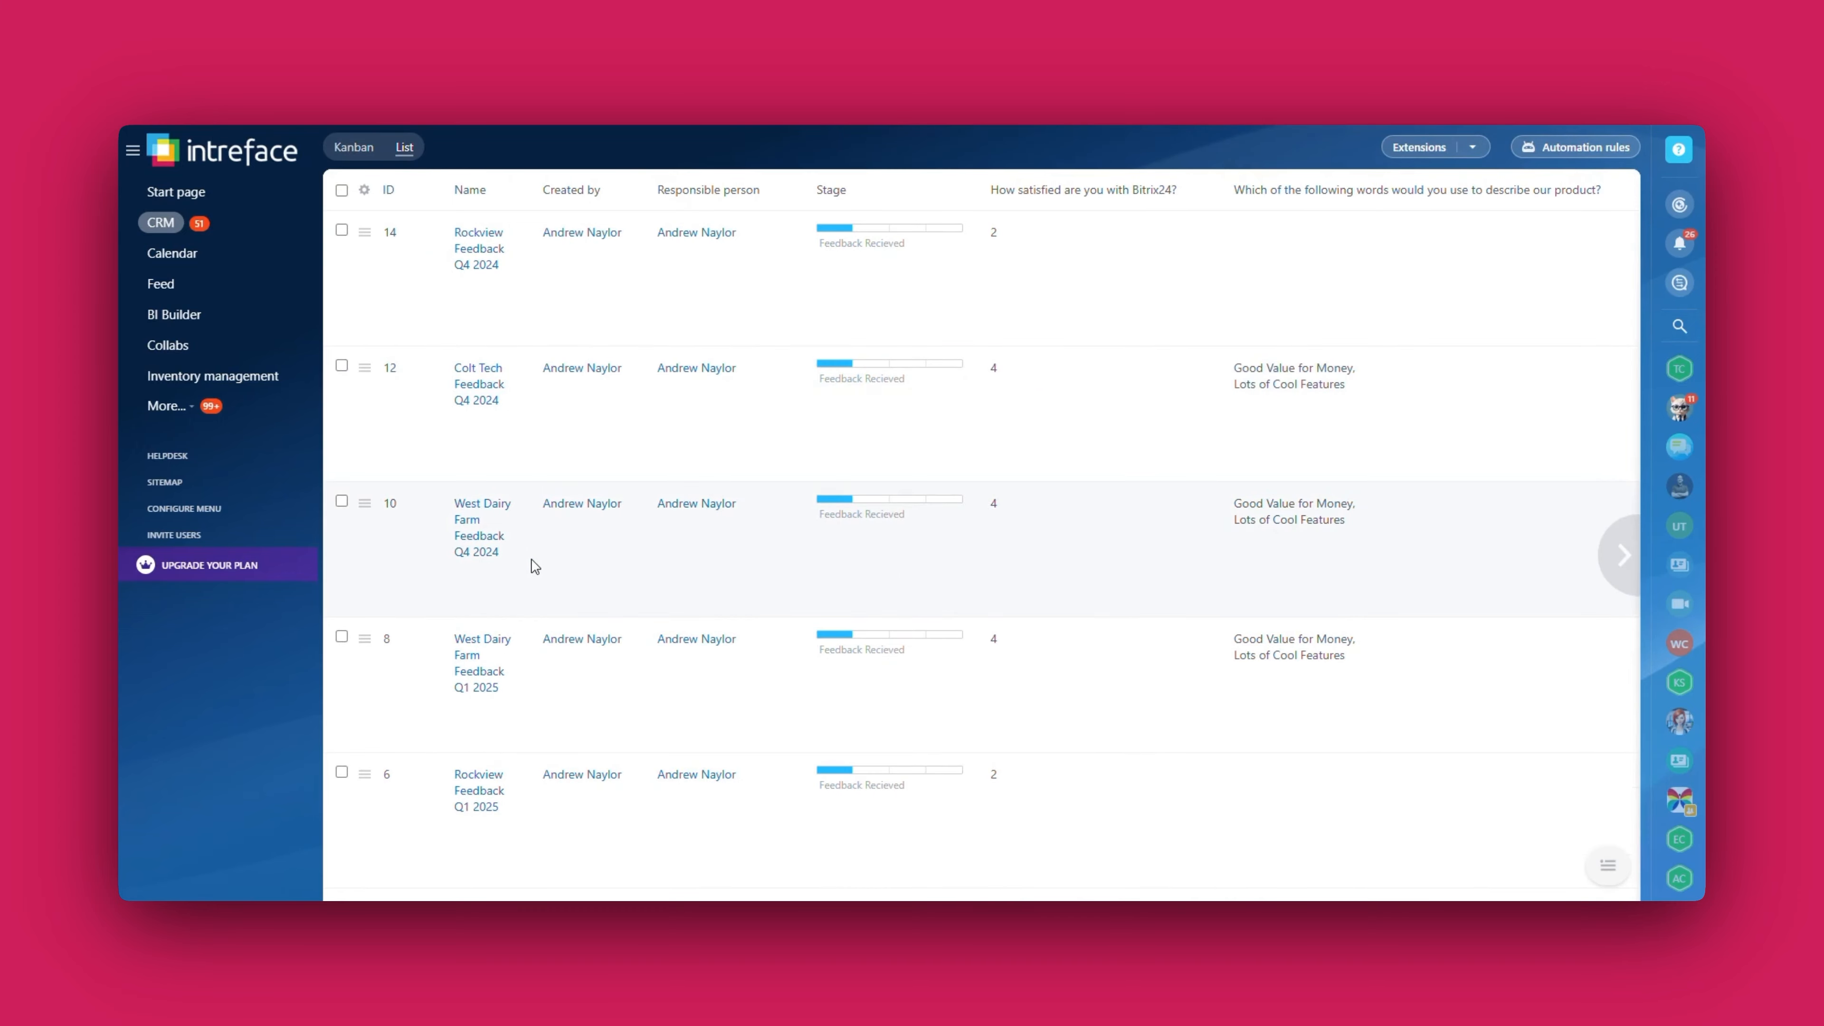
pyautogui.scroll(3, 535, 567)
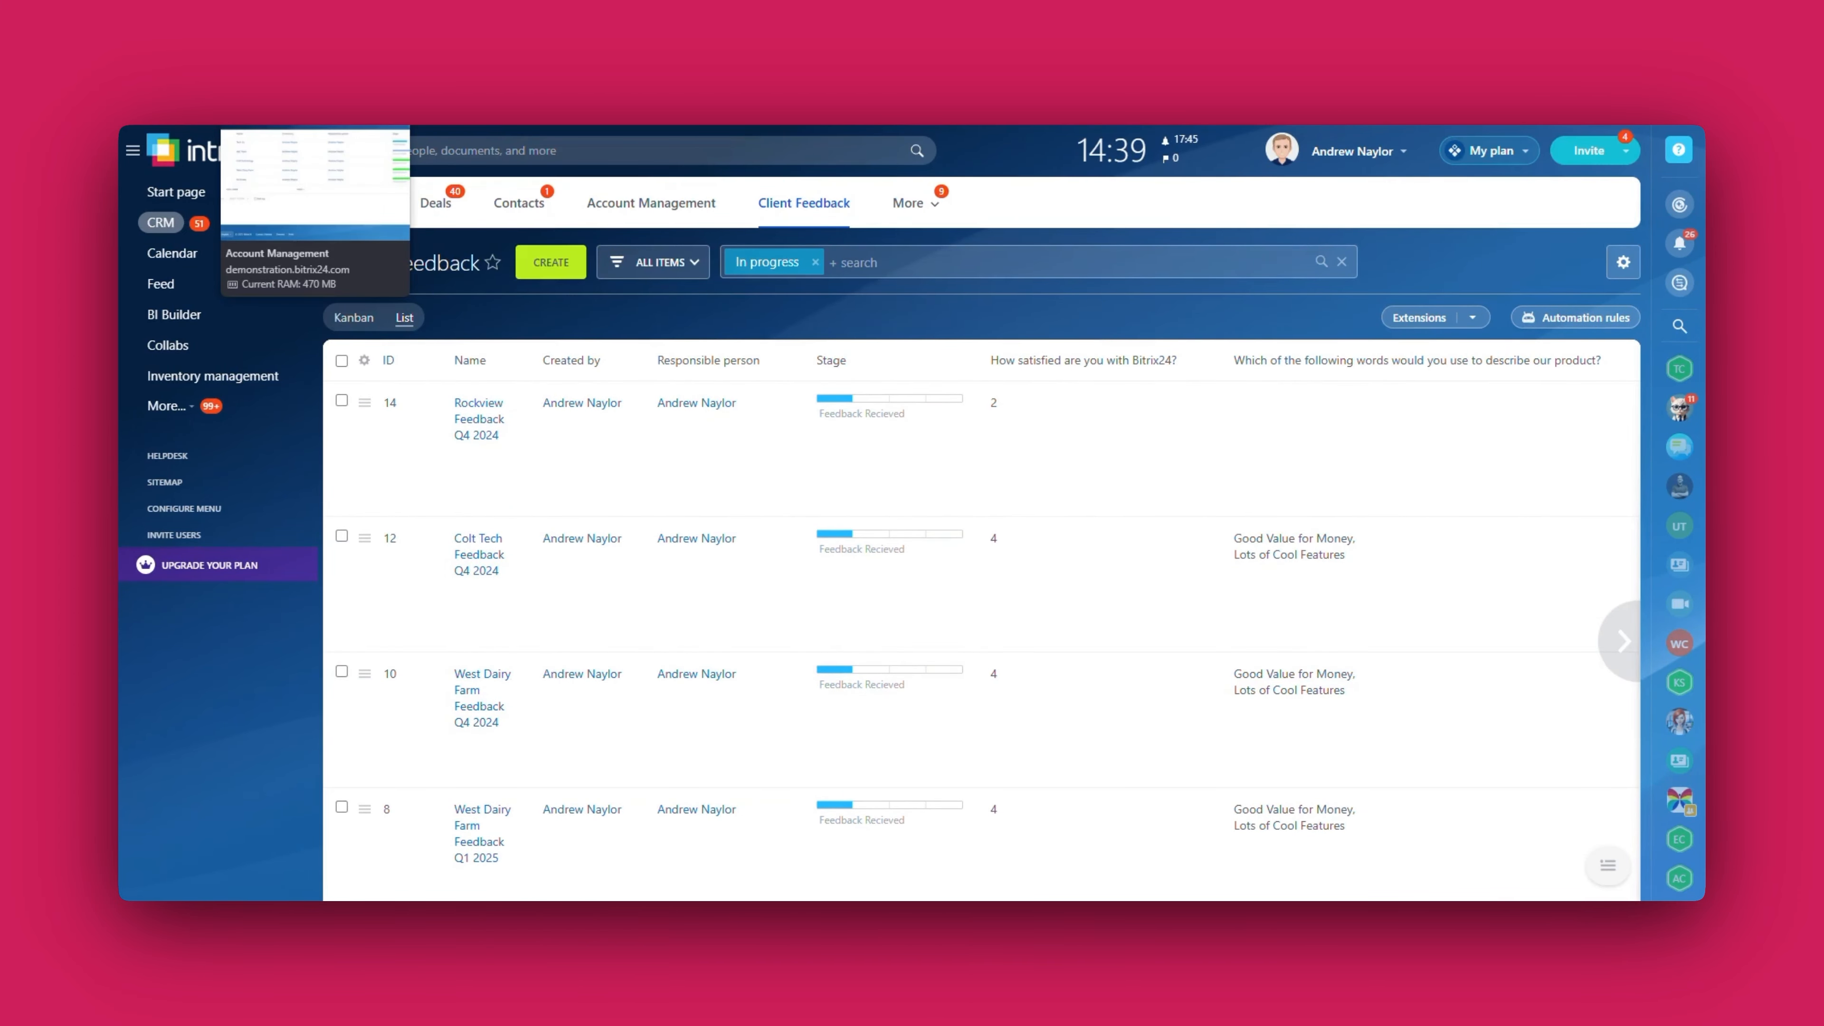
pyautogui.click(309, 72)
pyautogui.click(460, 72)
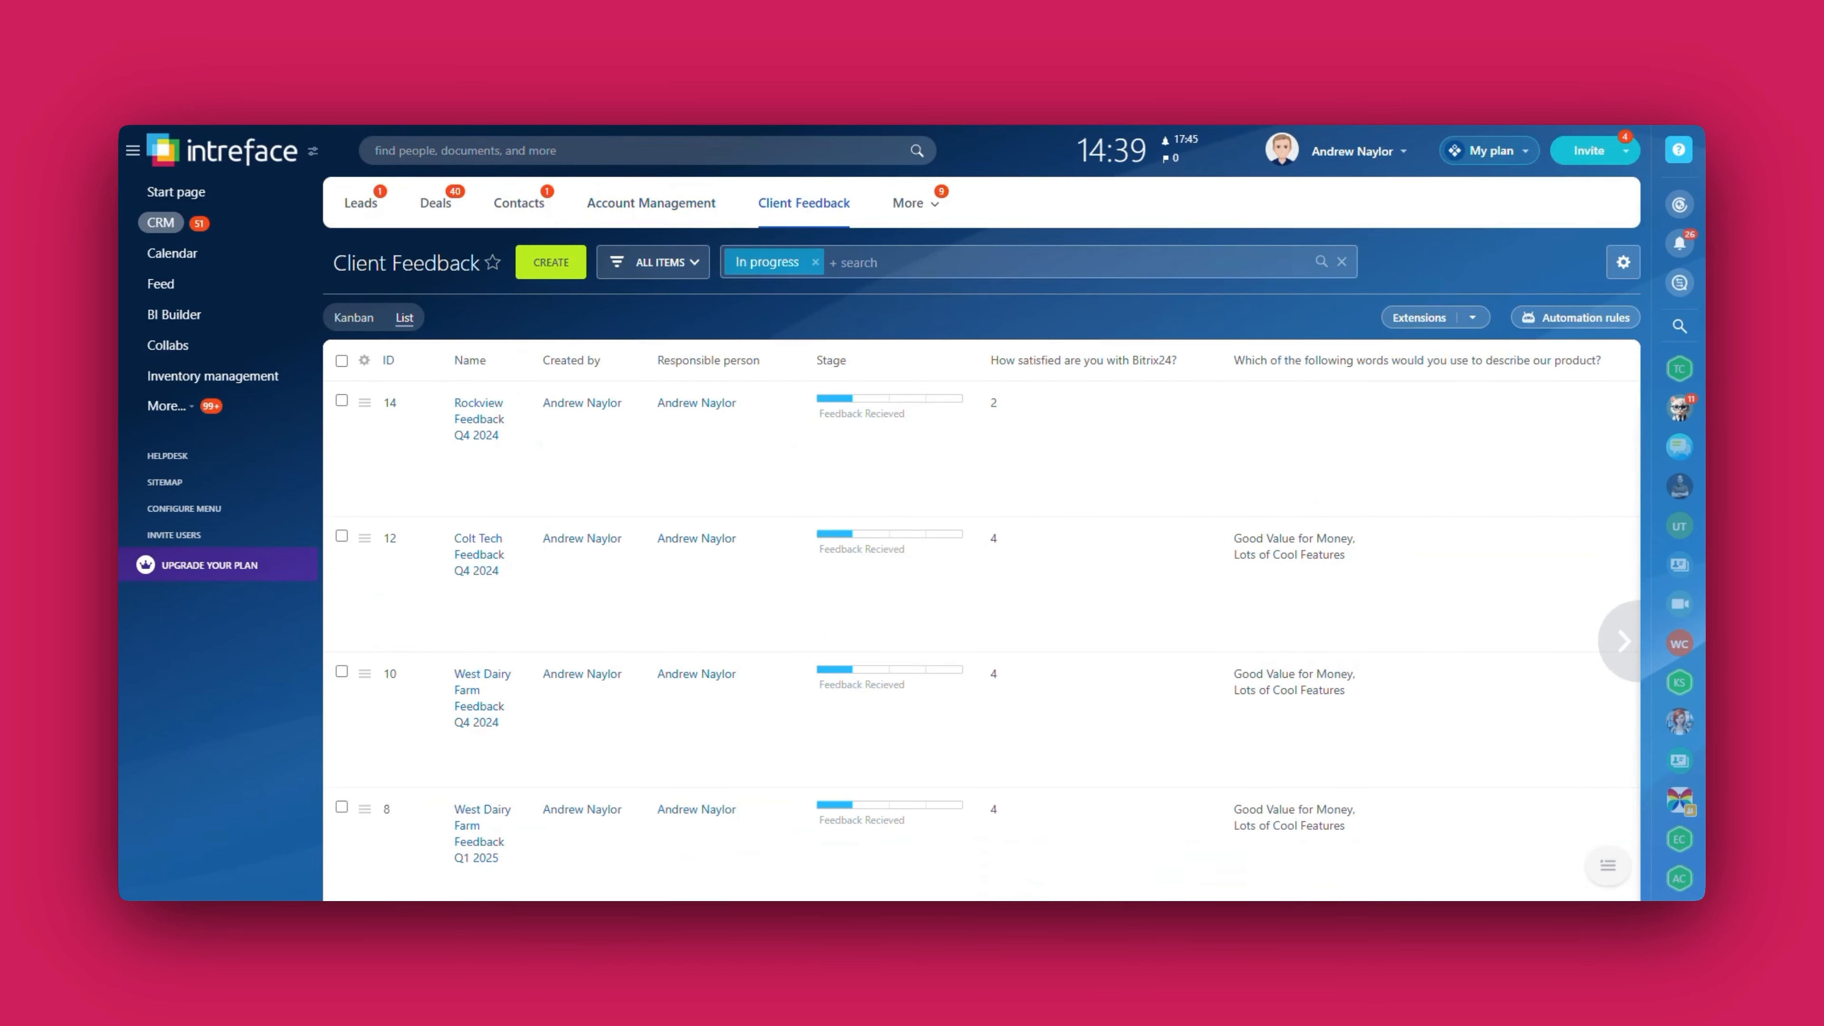
pyautogui.click(493, 421)
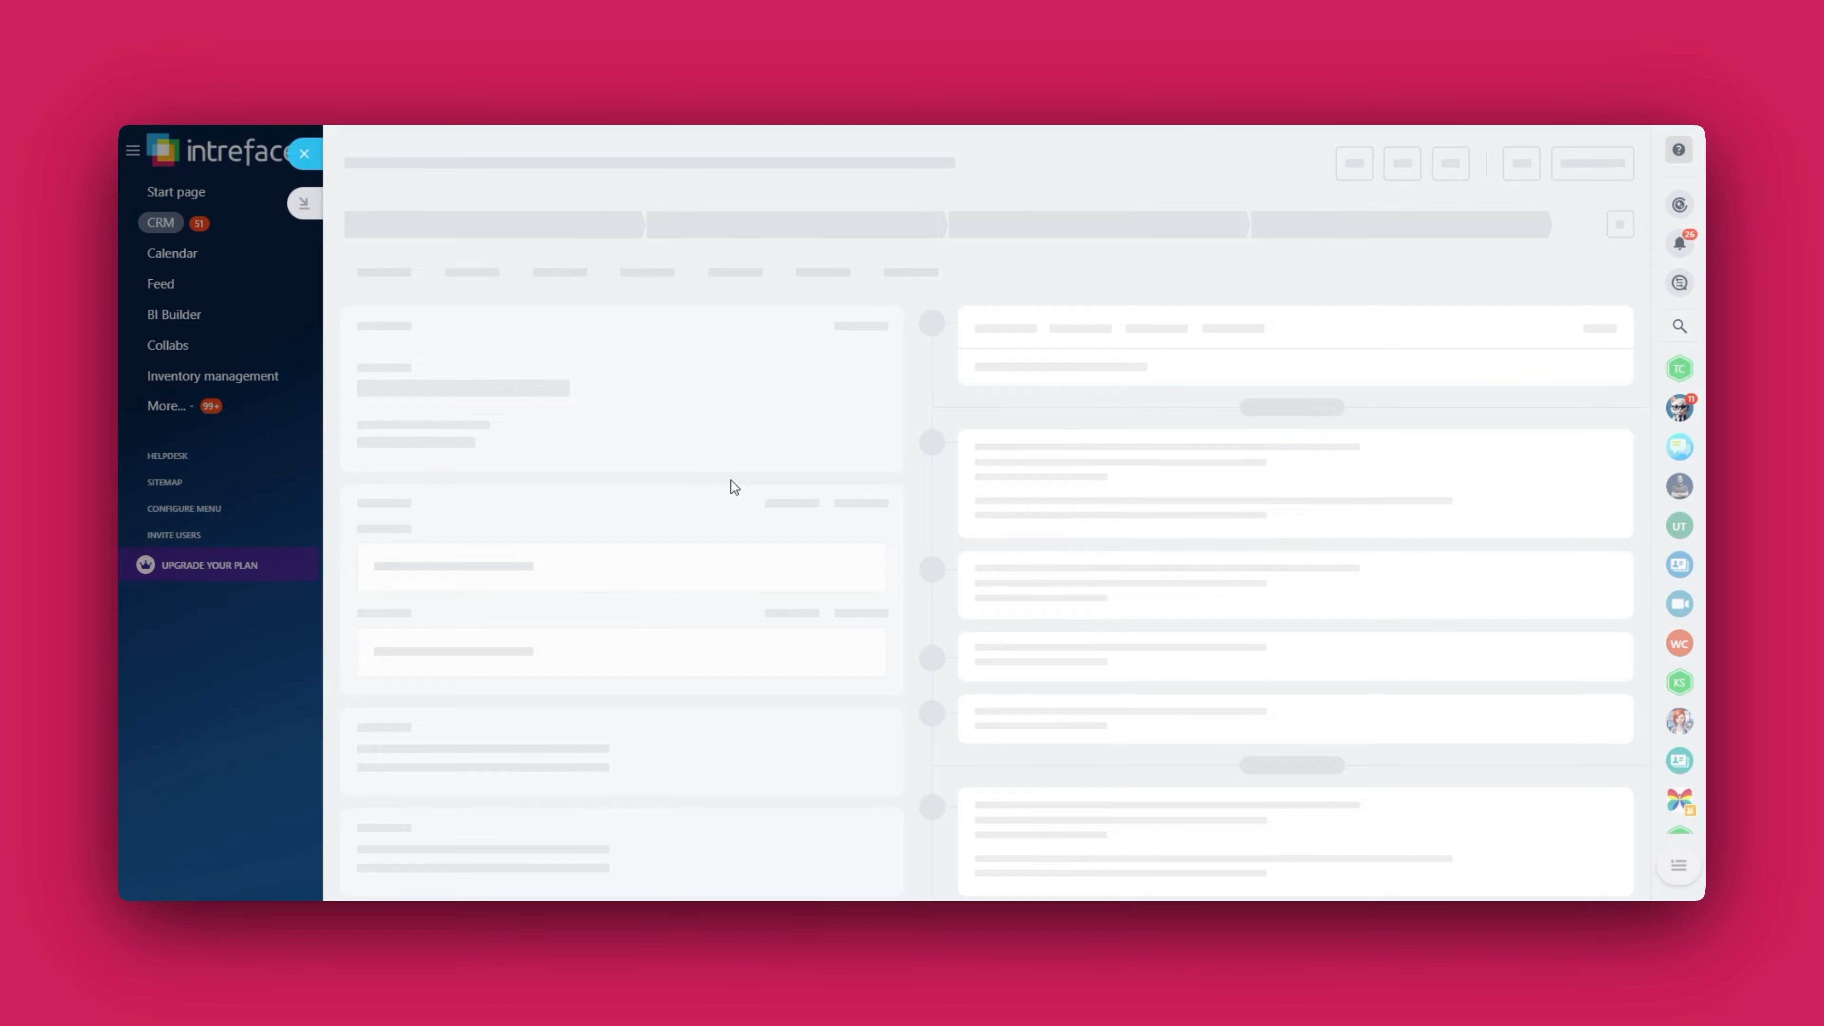
pyautogui.click(208, 616)
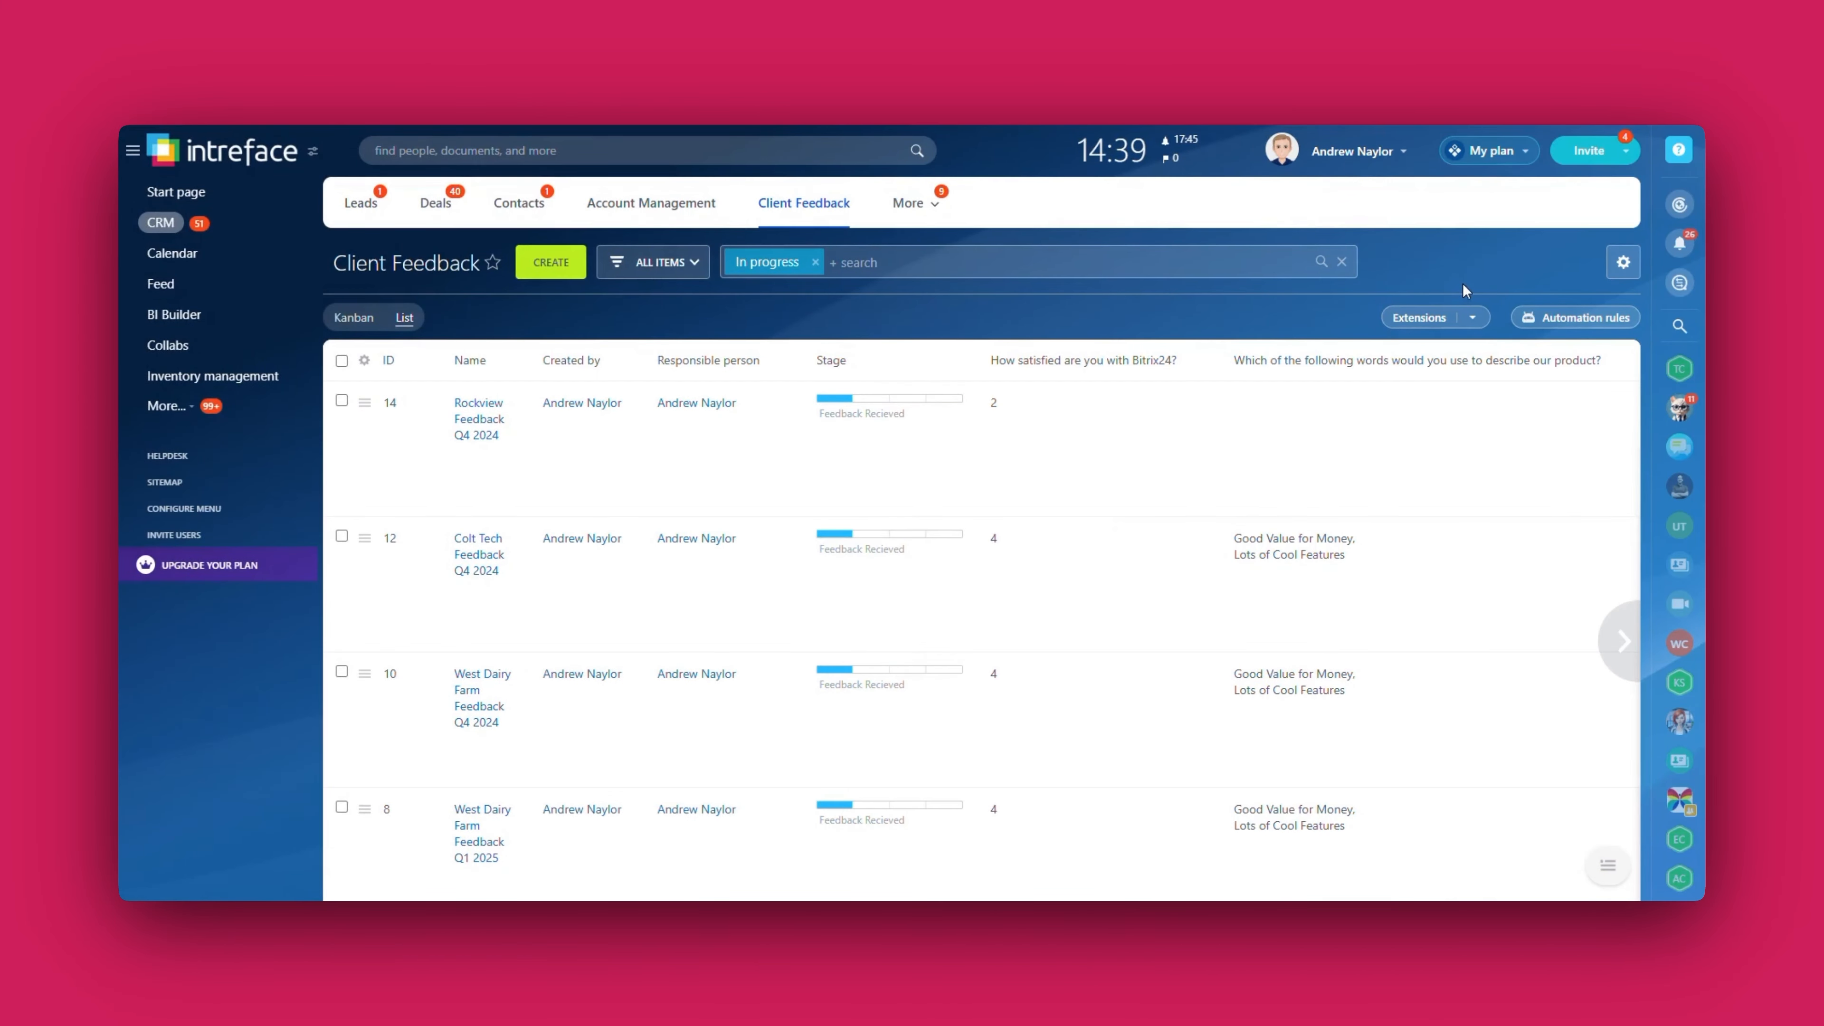
# Step: Open the SPA settings of Client Feedback and examine which CRM entities its CRM bindings connect
pyautogui.click(1624, 263)
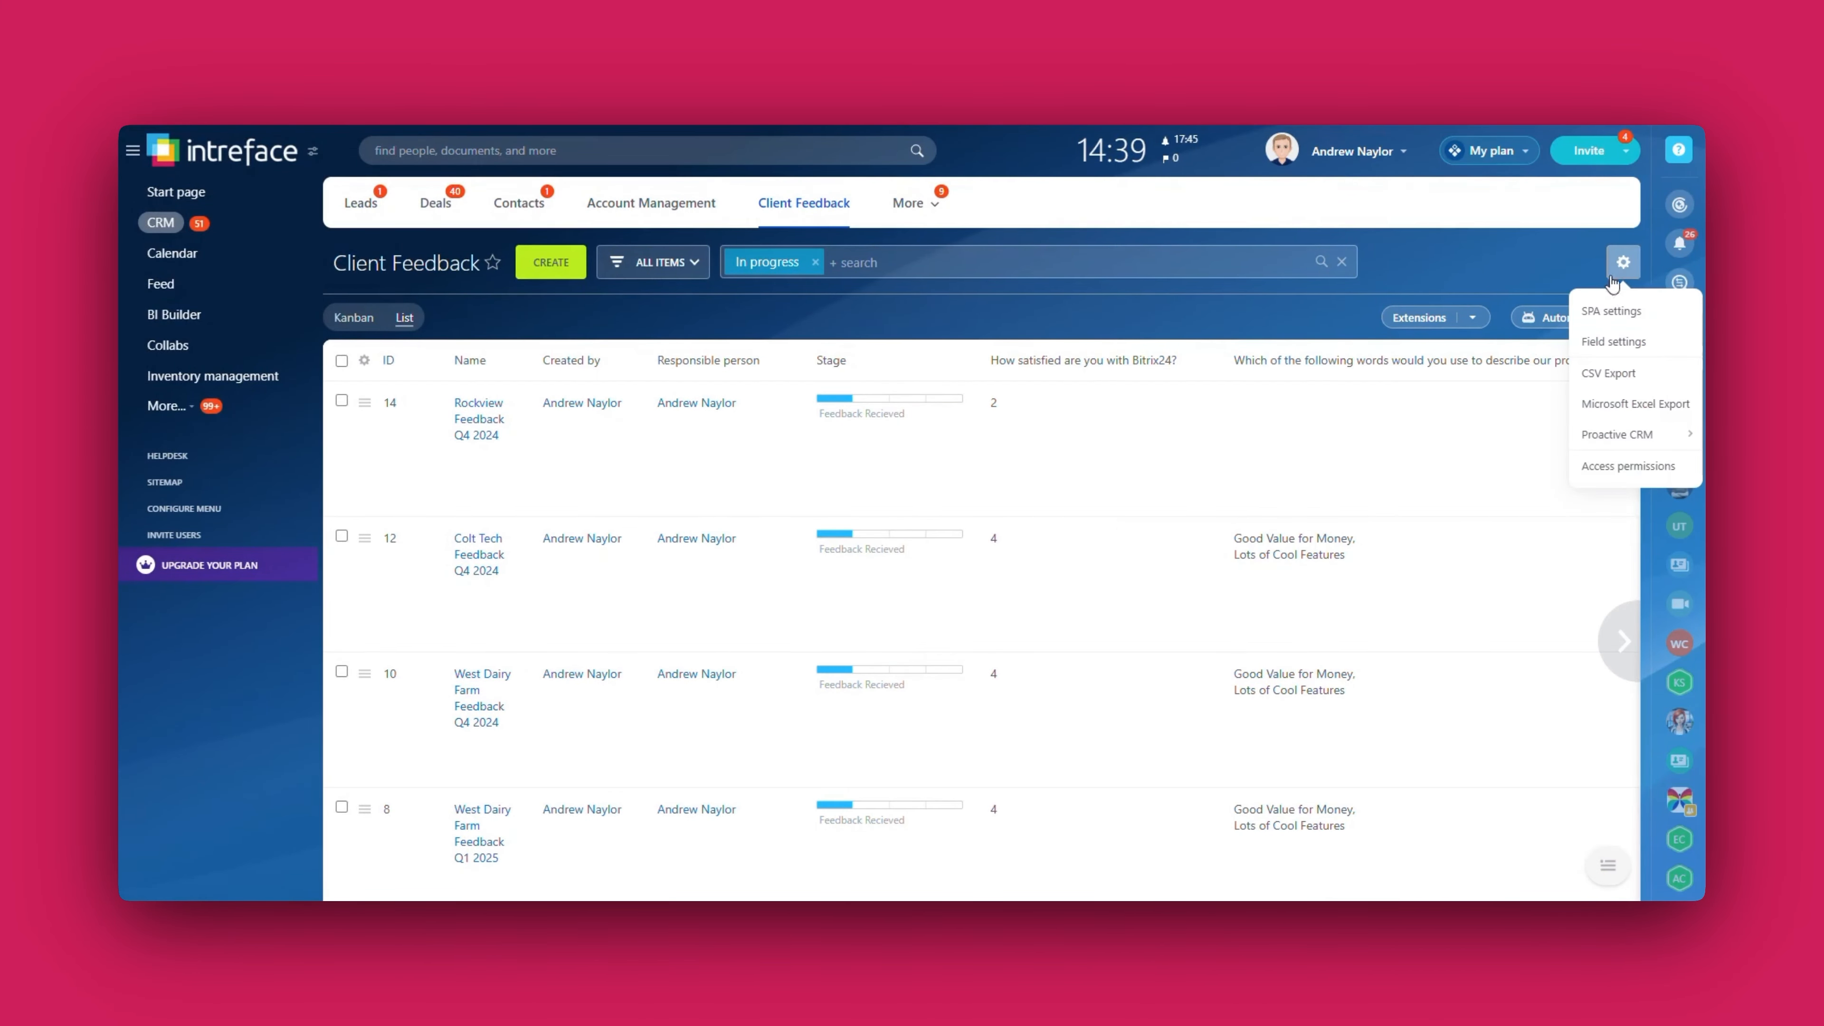
pyautogui.click(1612, 311)
pyautogui.click(1013, 317)
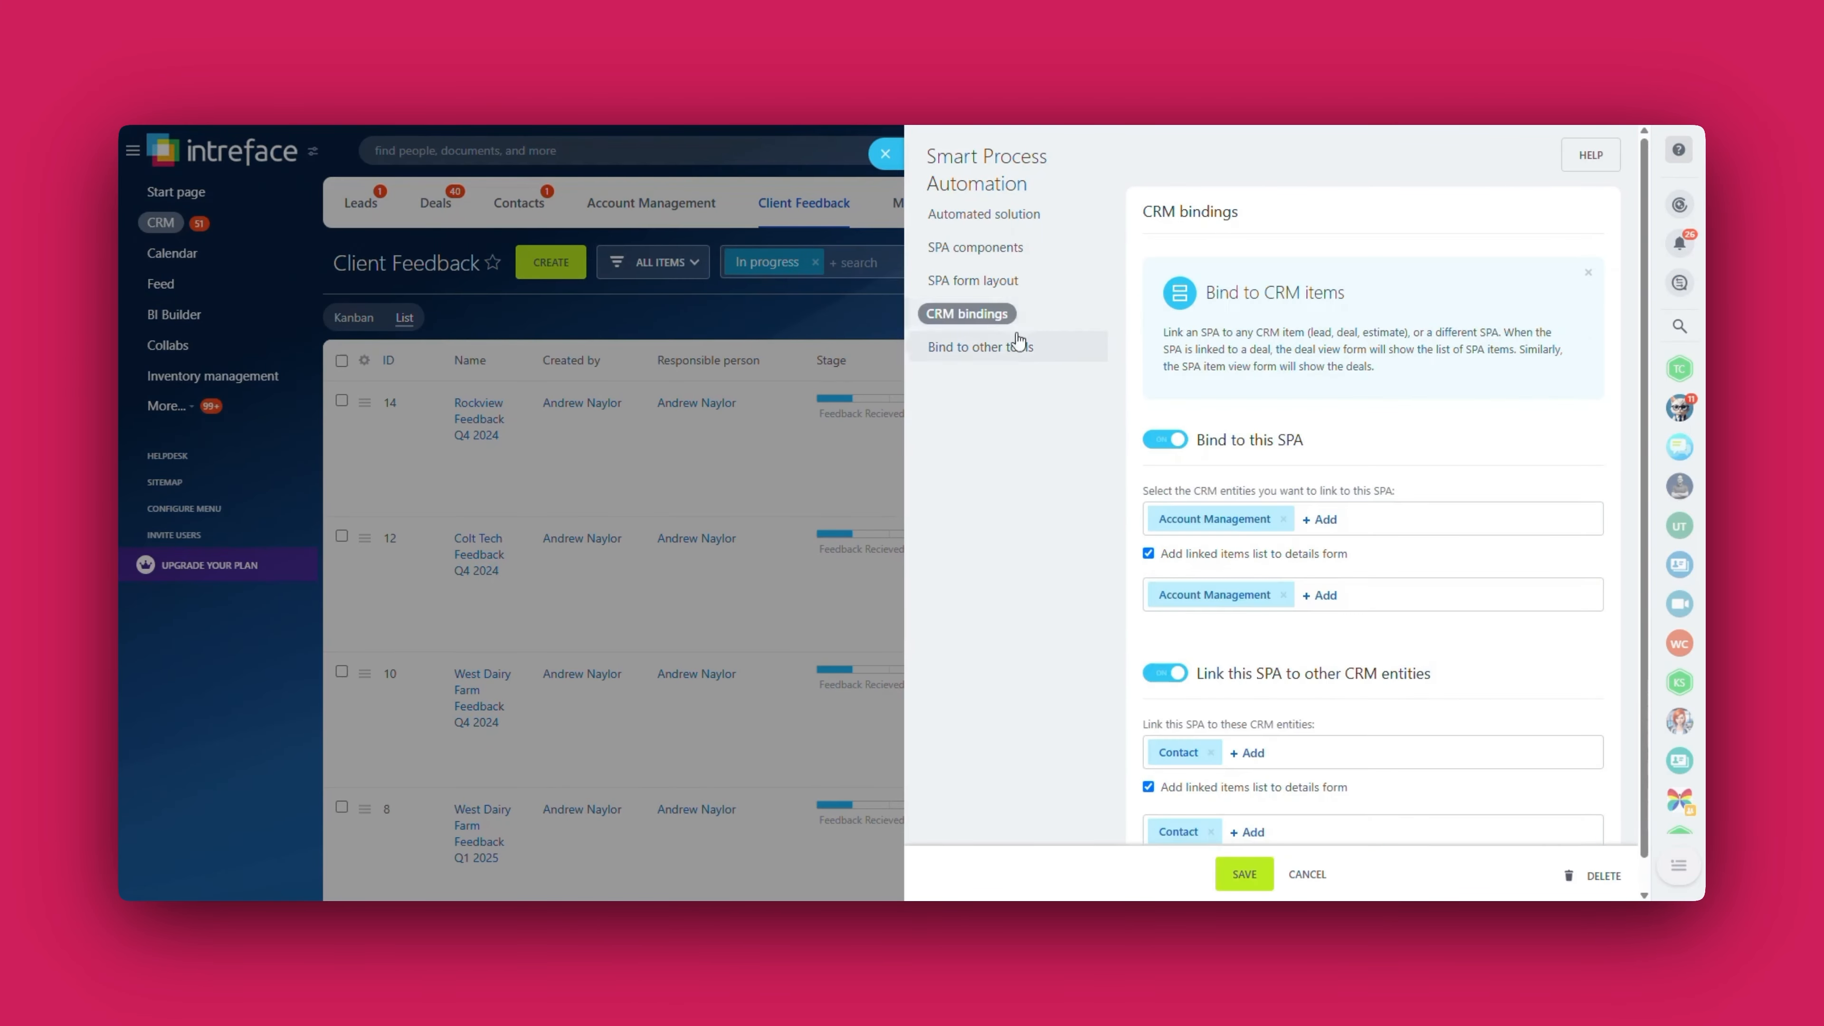
pyautogui.scroll(-1, 1173, 574)
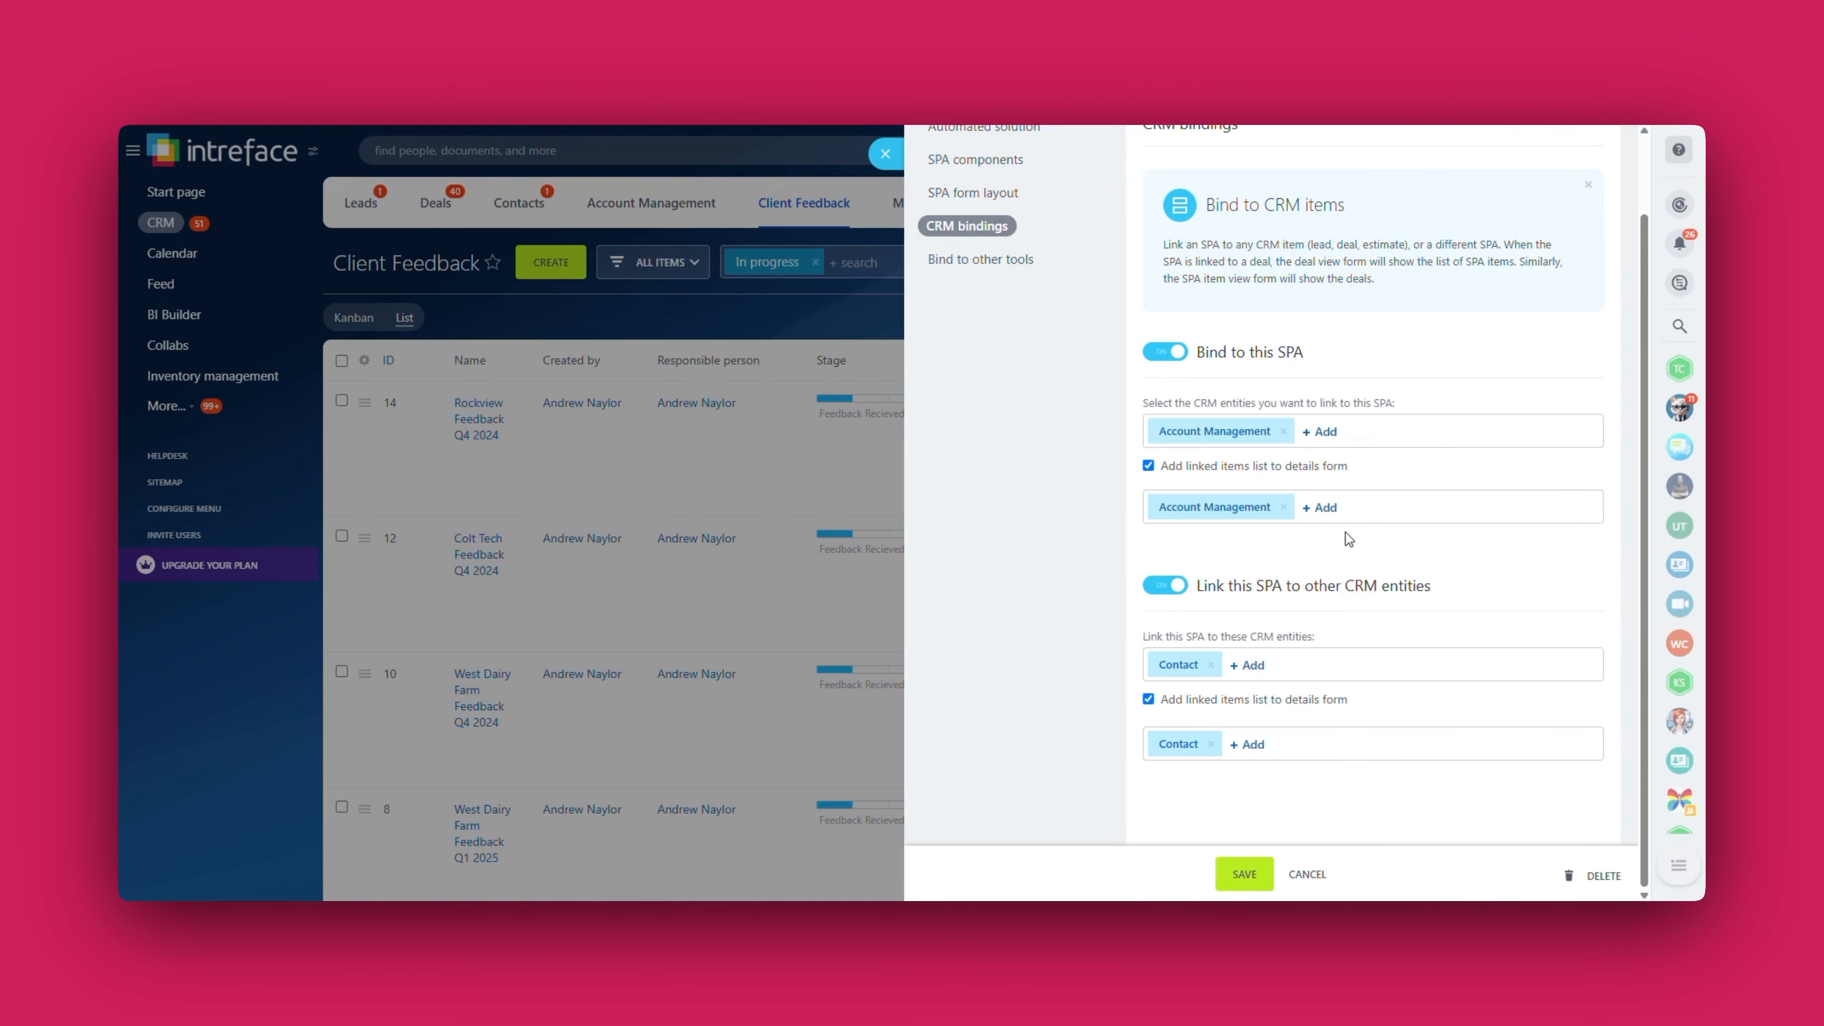
pyautogui.scroll(2, 1348, 539)
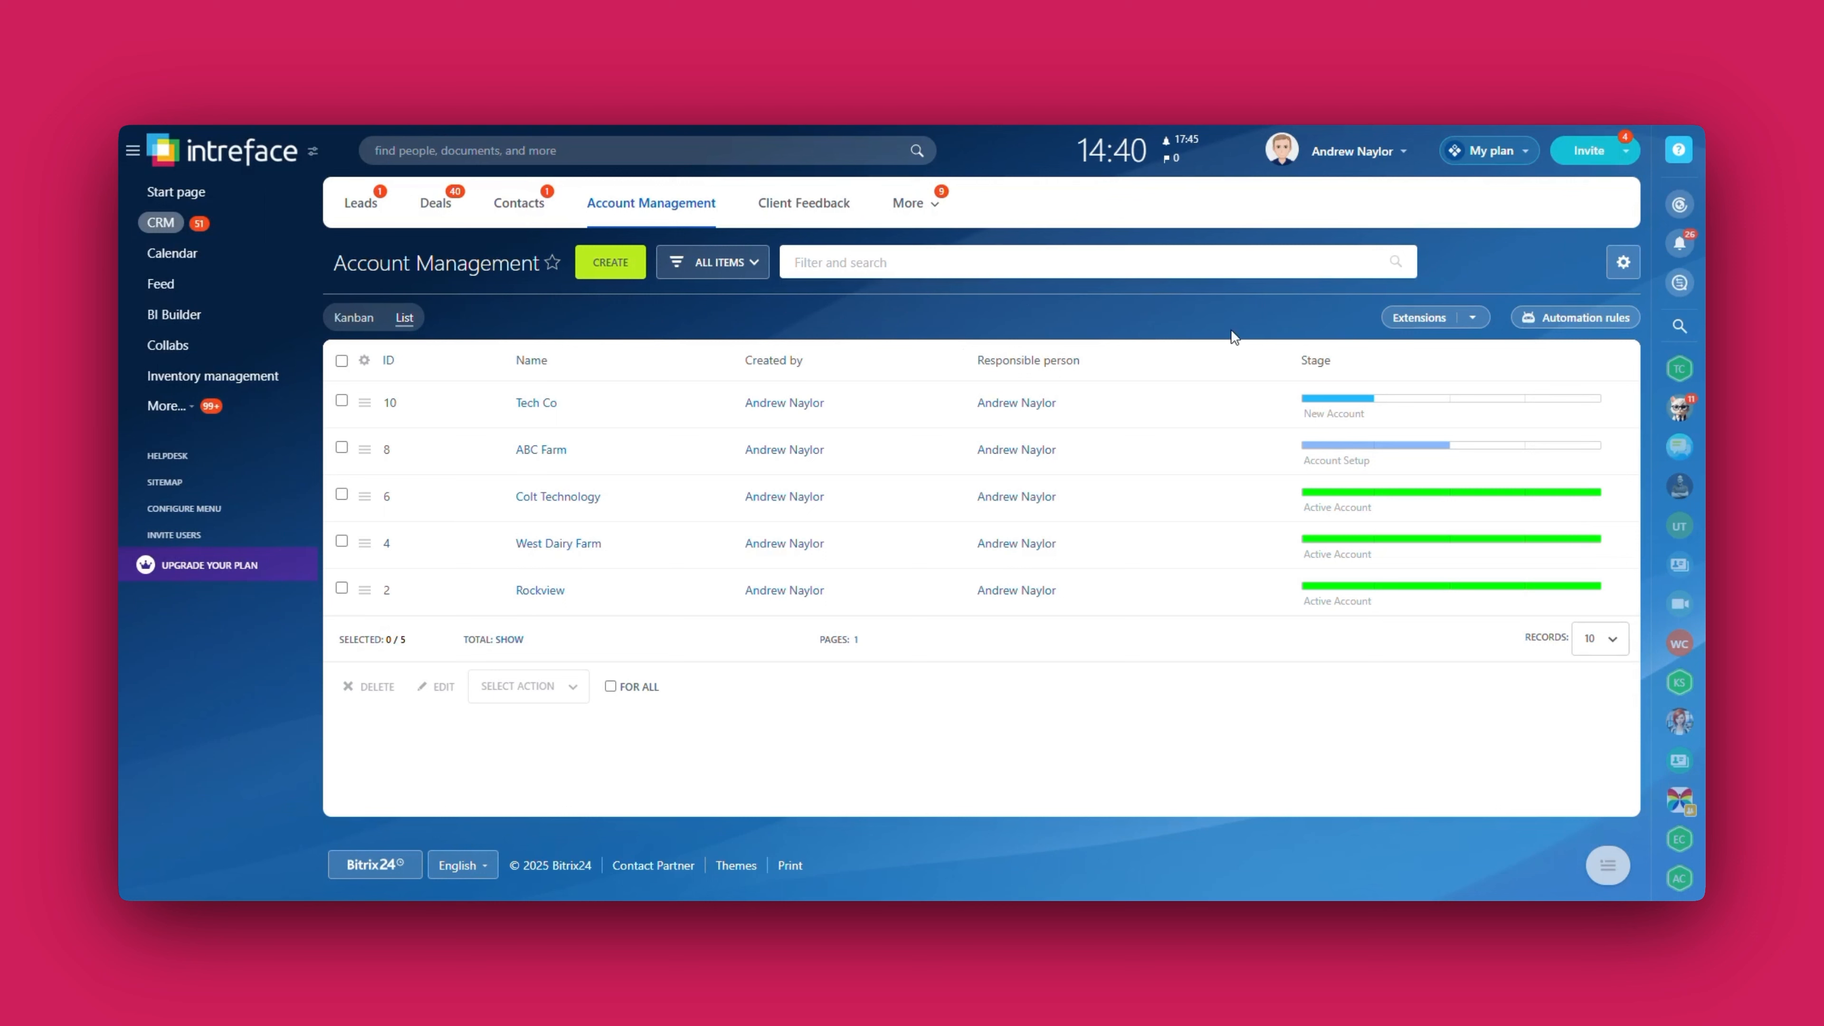
# Step: Examine the CRM bindings in the Account Management SPA settings, focusing on the link to other CRM entities, and close the settings
pyautogui.click(1623, 263)
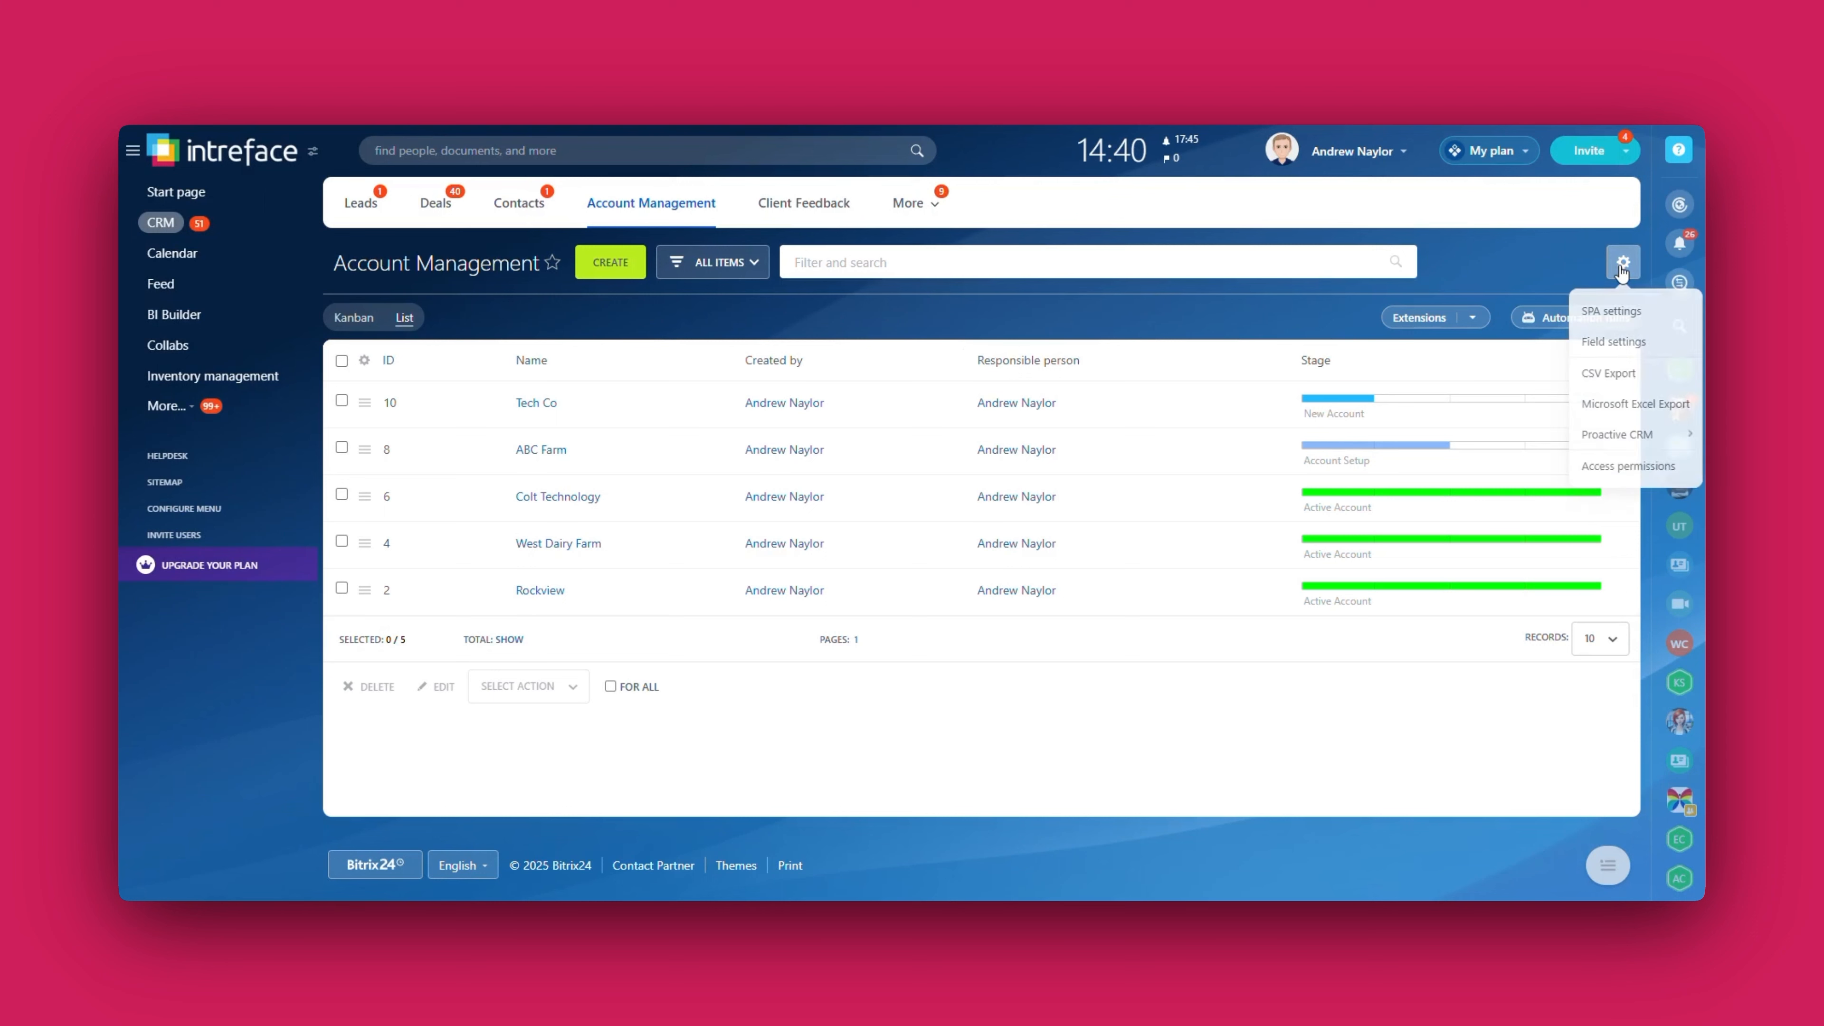
pyautogui.click(1611, 310)
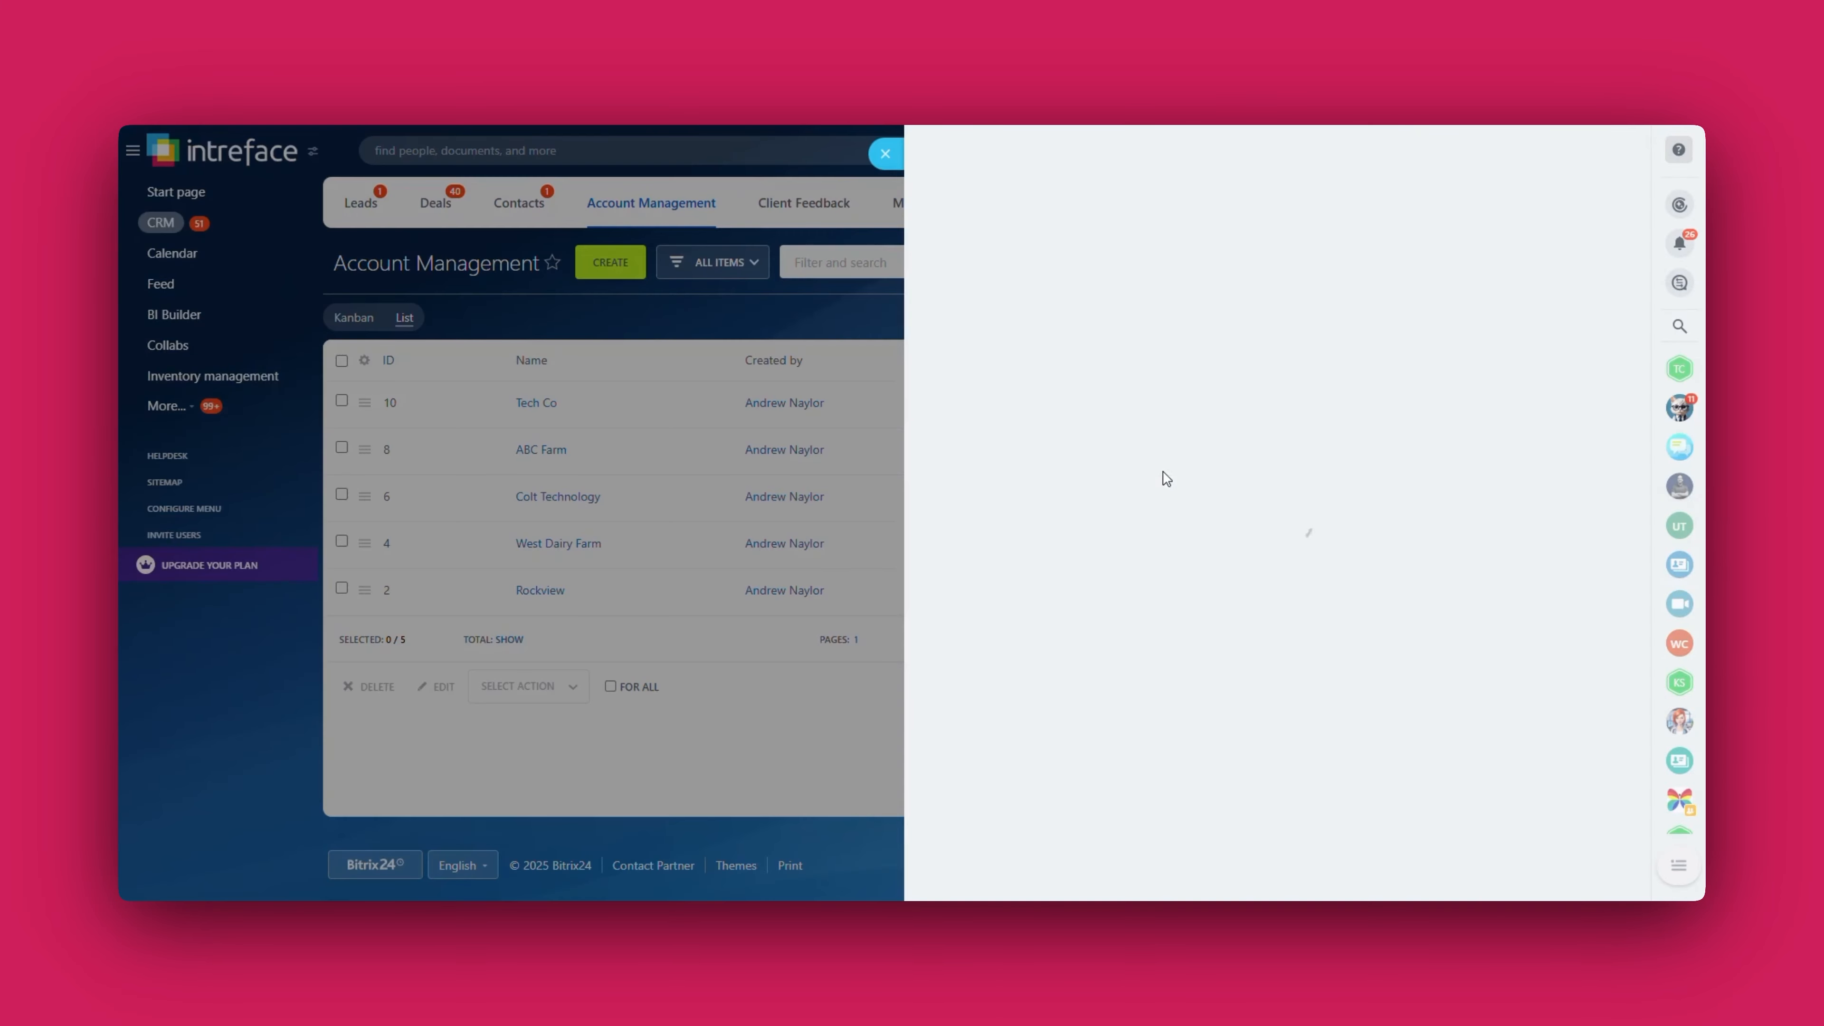
pyautogui.click(991, 314)
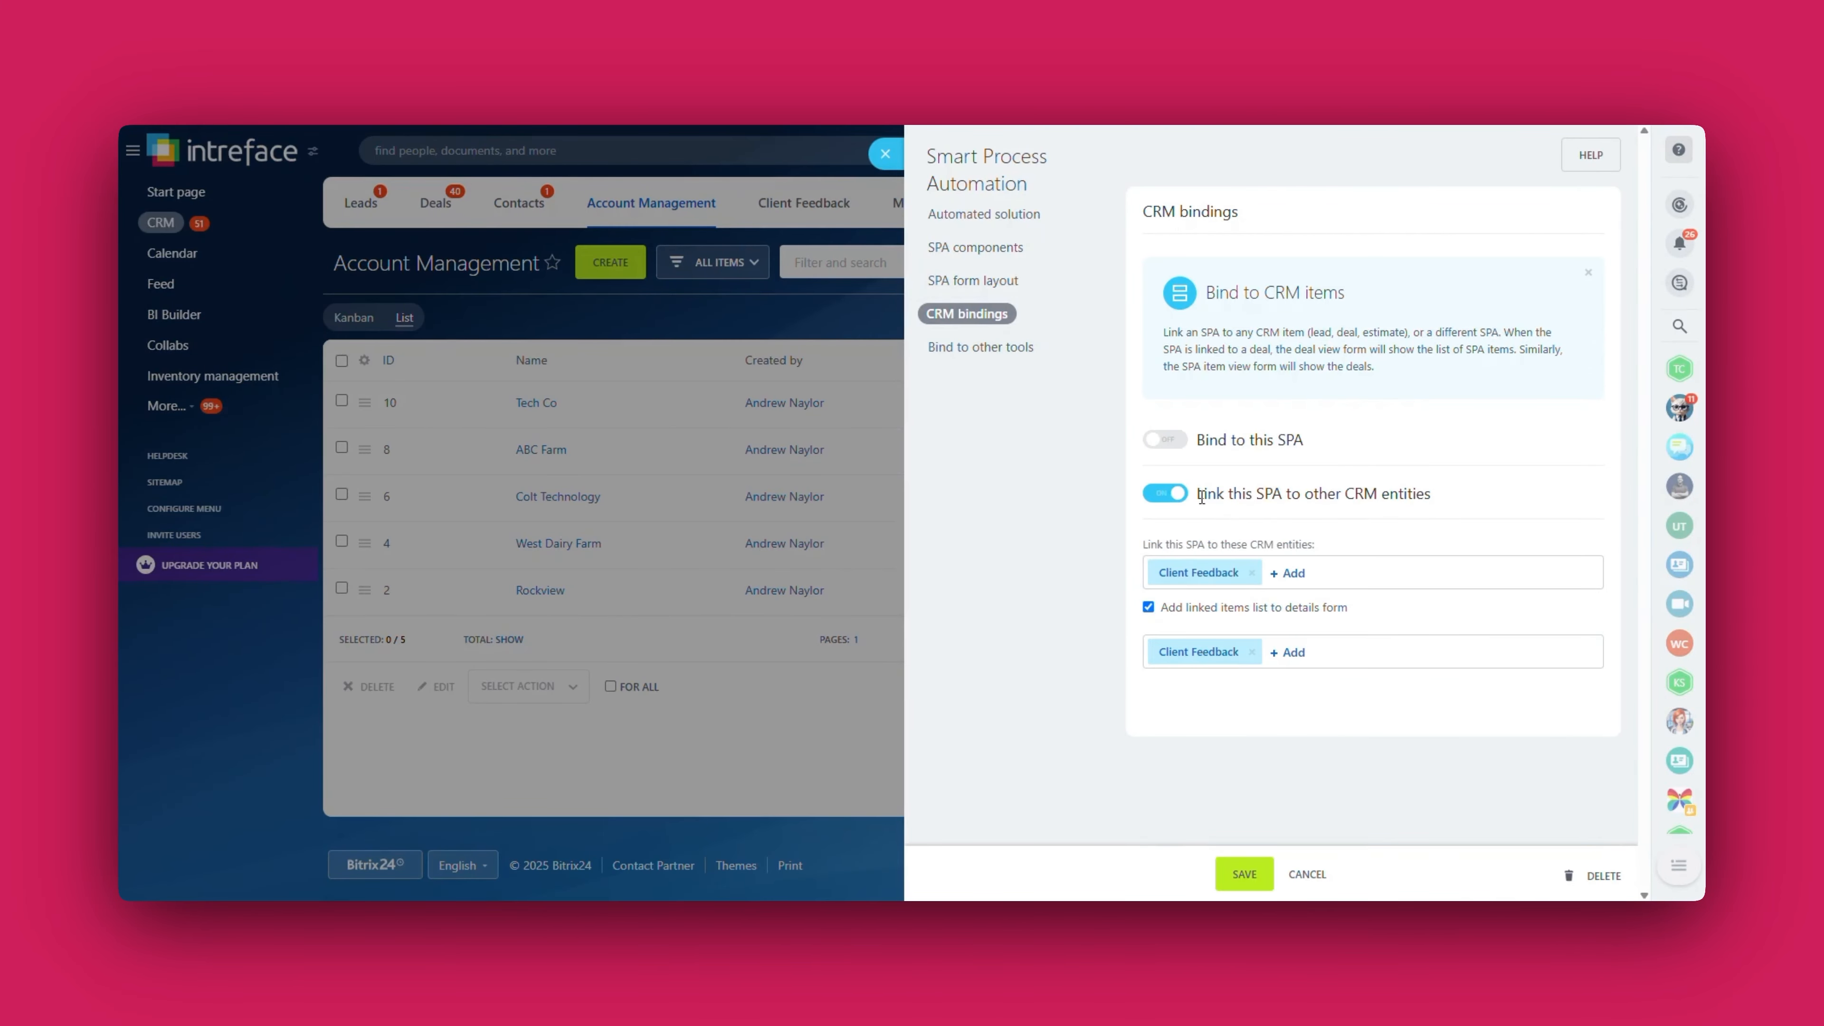
pyautogui.moveTo(1205, 493); pyautogui.dragTo(1388, 494)
pyautogui.click(1474, 501)
pyautogui.keyDown('shift'); pyautogui.click(1432, 495); pyautogui.keyUp('shift')
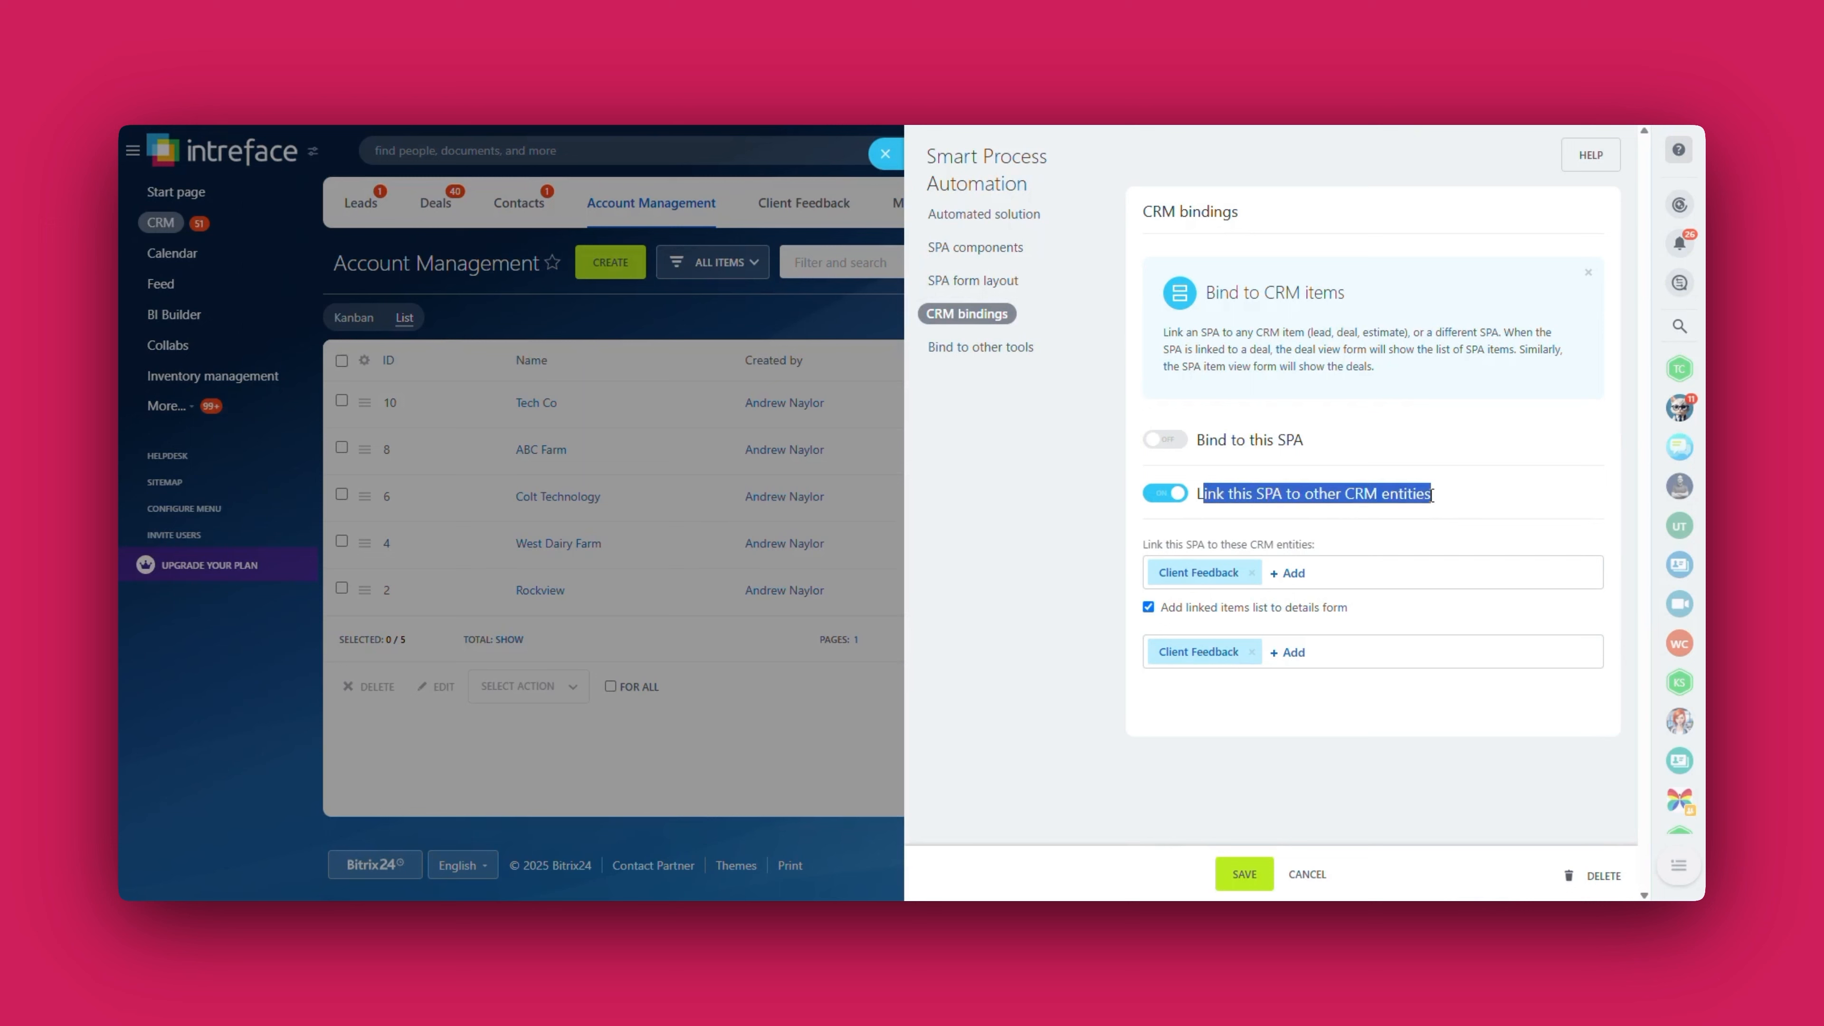
pyautogui.click(1397, 497)
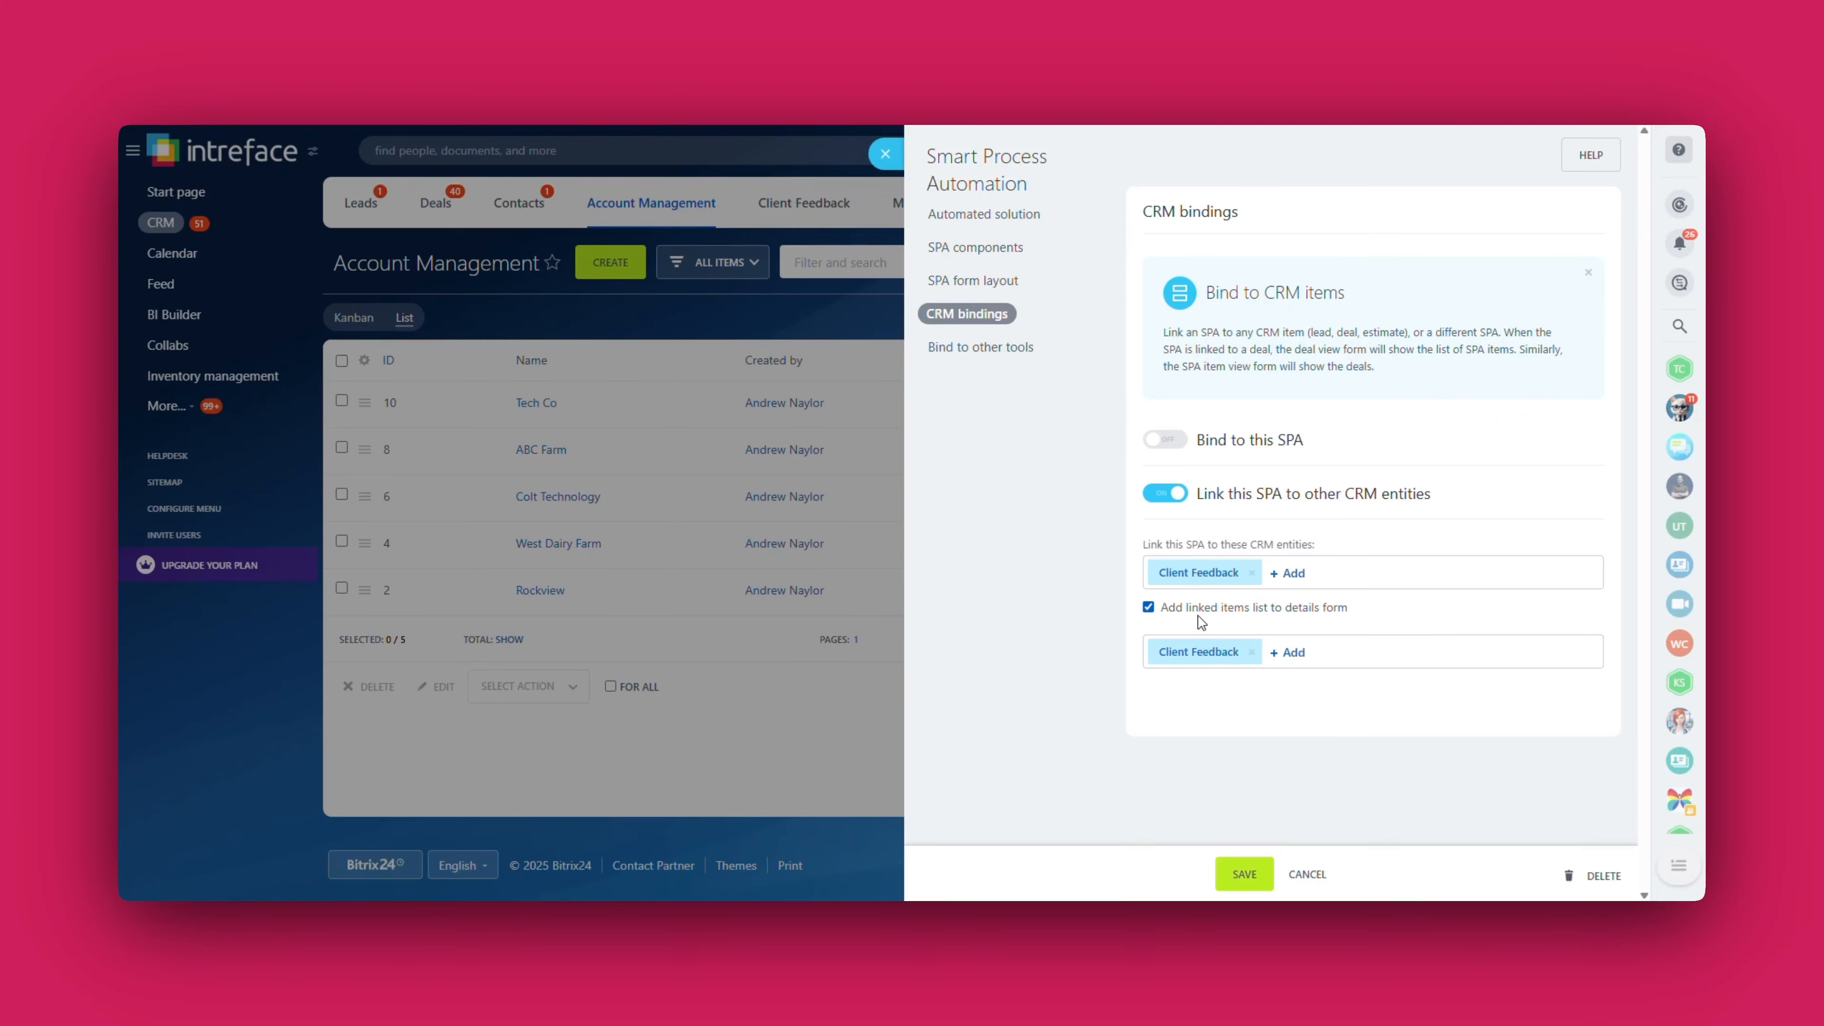
pyautogui.click(885, 154)
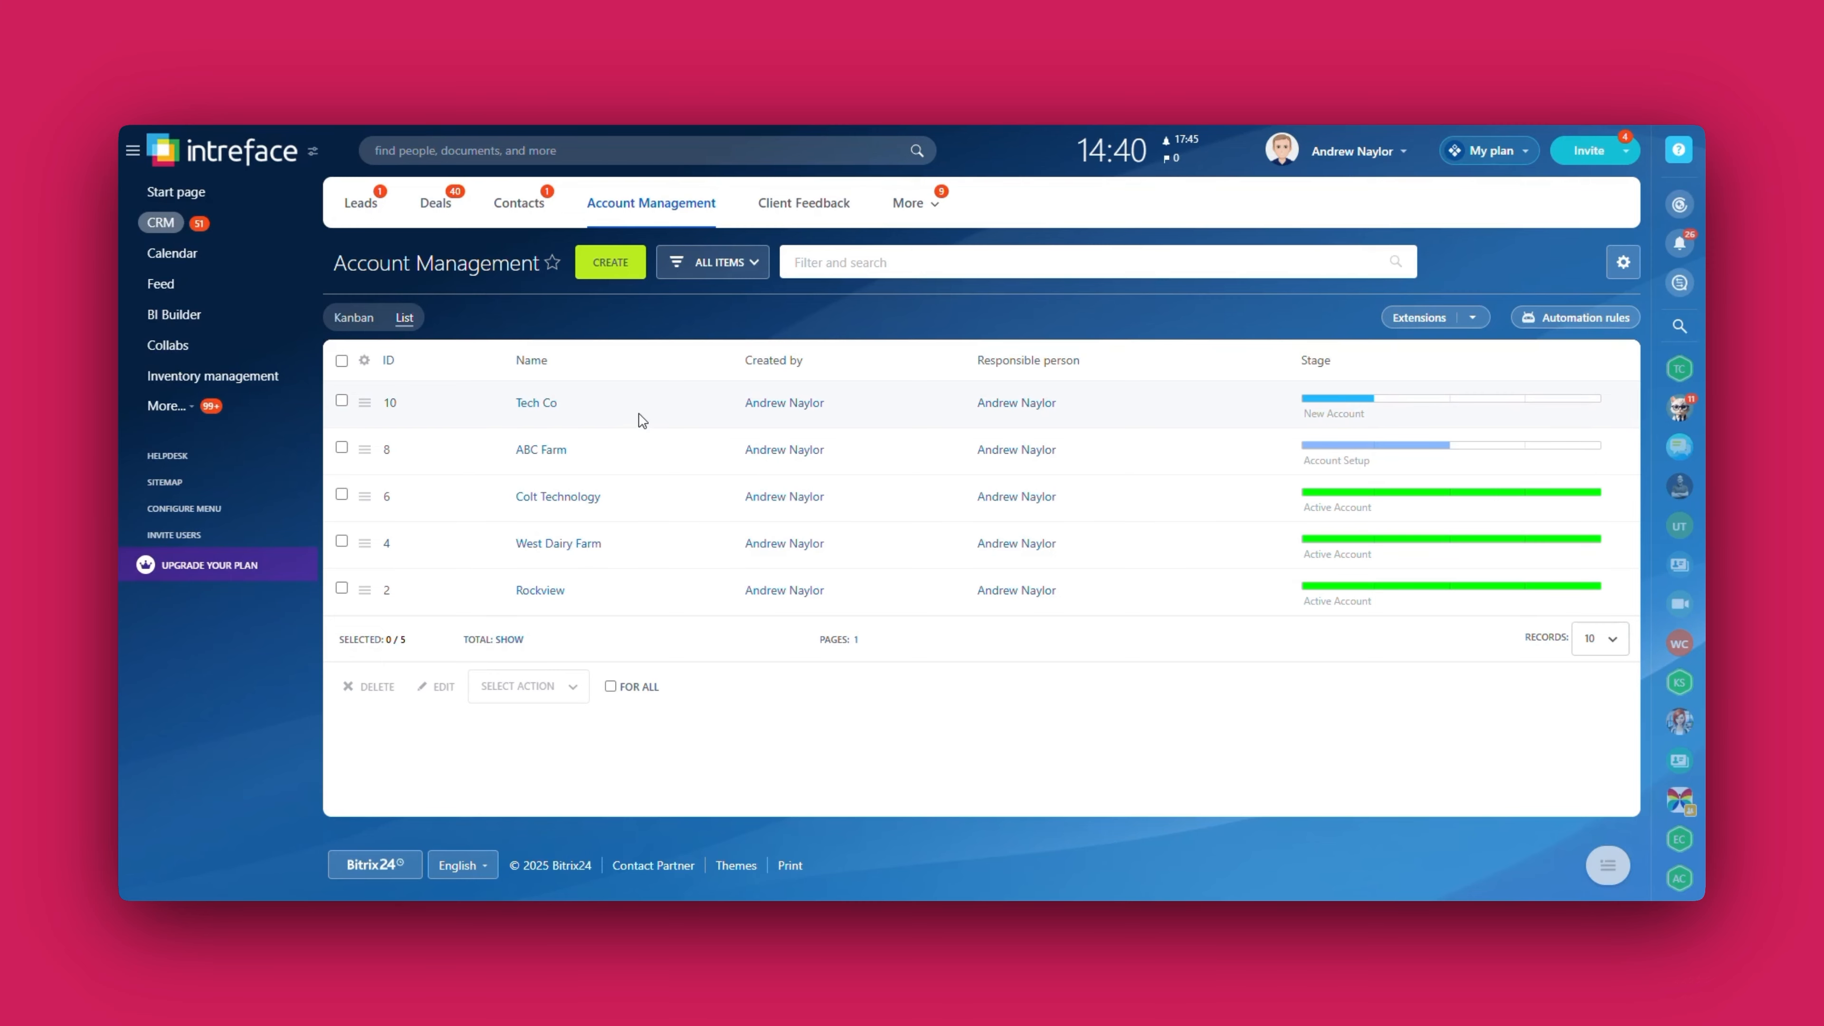
# Step: Open the ABC Farm account and view its linked Client Feedback items
pyautogui.click(543, 453)
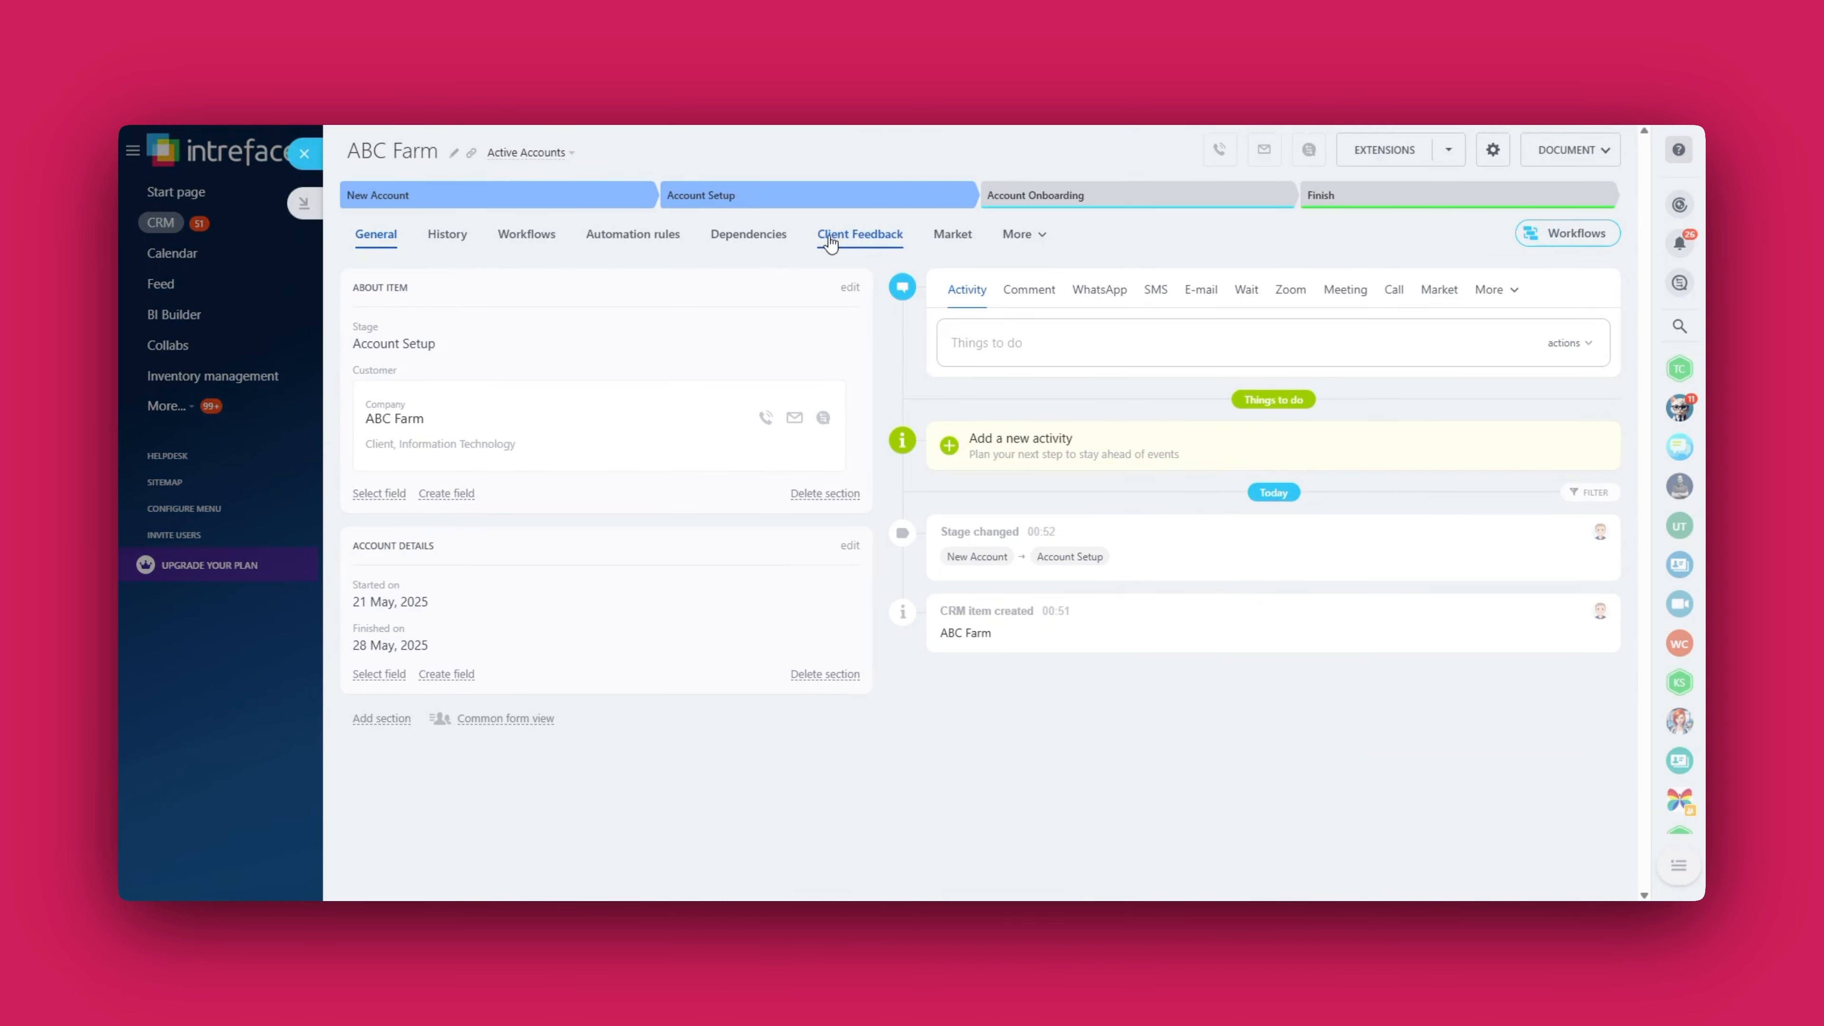
pyautogui.click(855, 240)
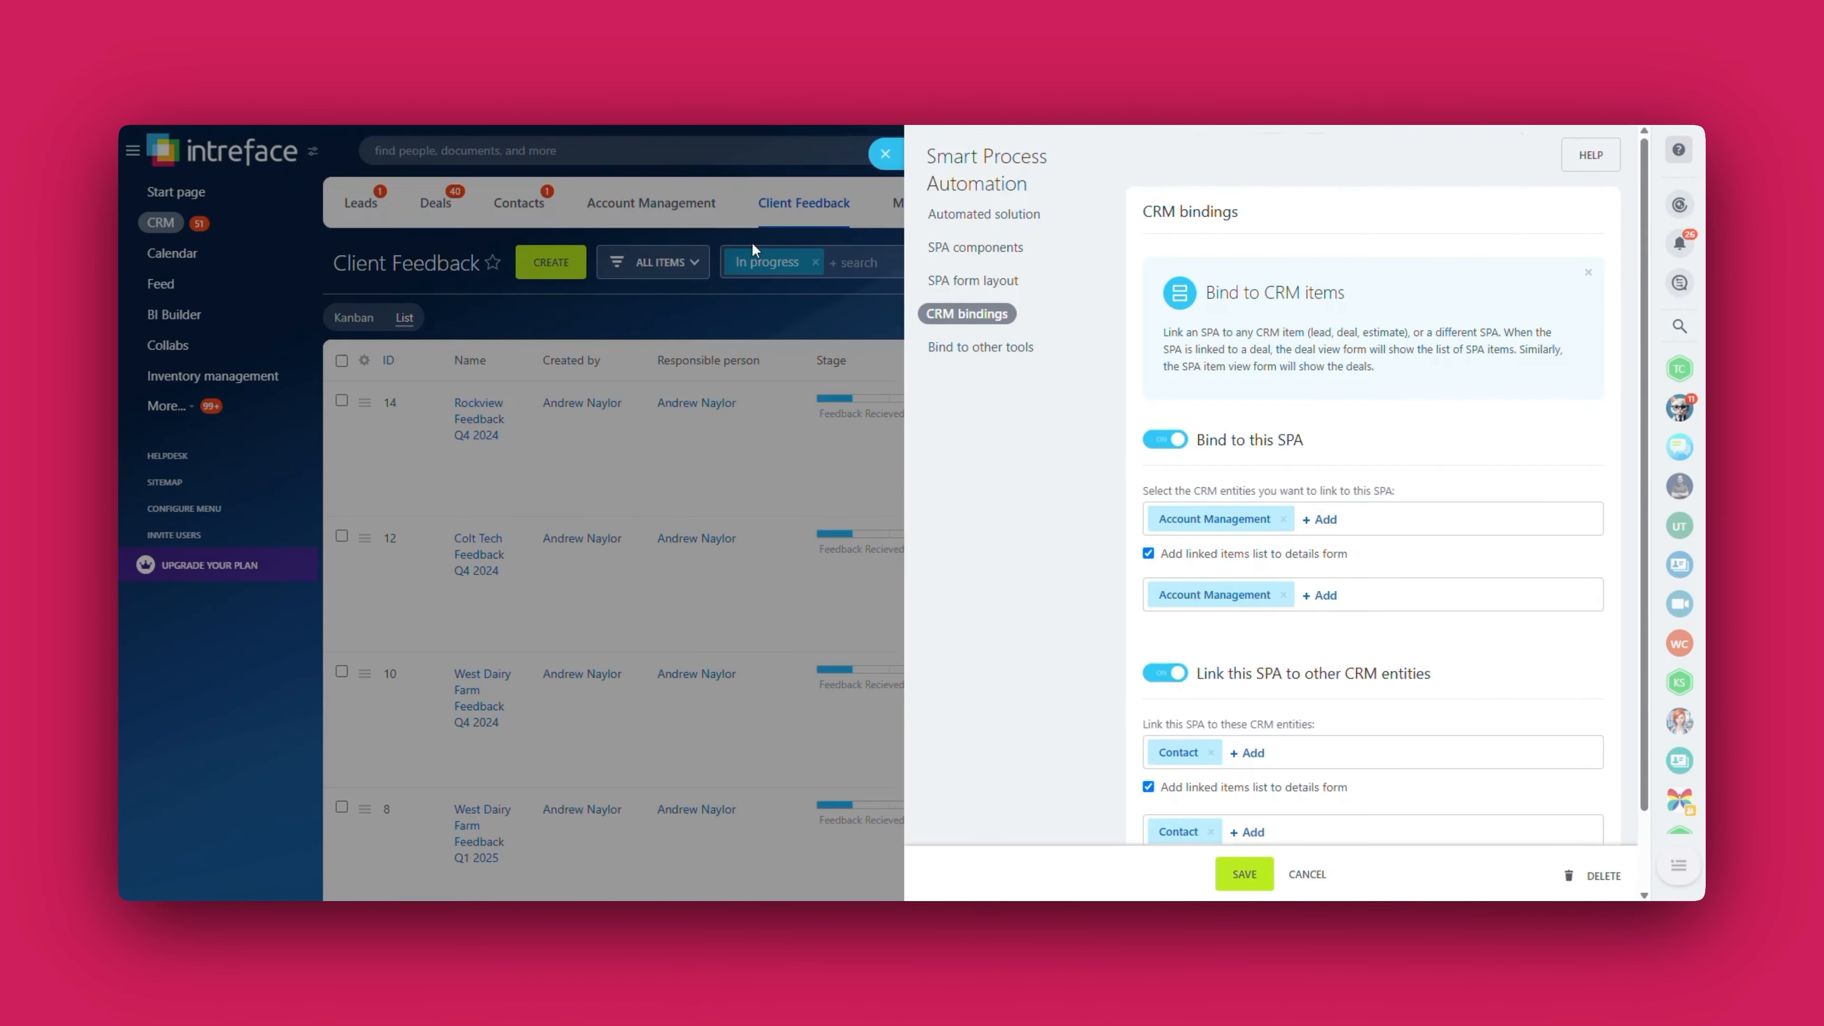
# Step: Close the Client Feedback SPA settings and check which accounts the Rockview Feedback Q4 2024 item offers in its Account Management field
pyautogui.click(884, 153)
pyautogui.click(479, 419)
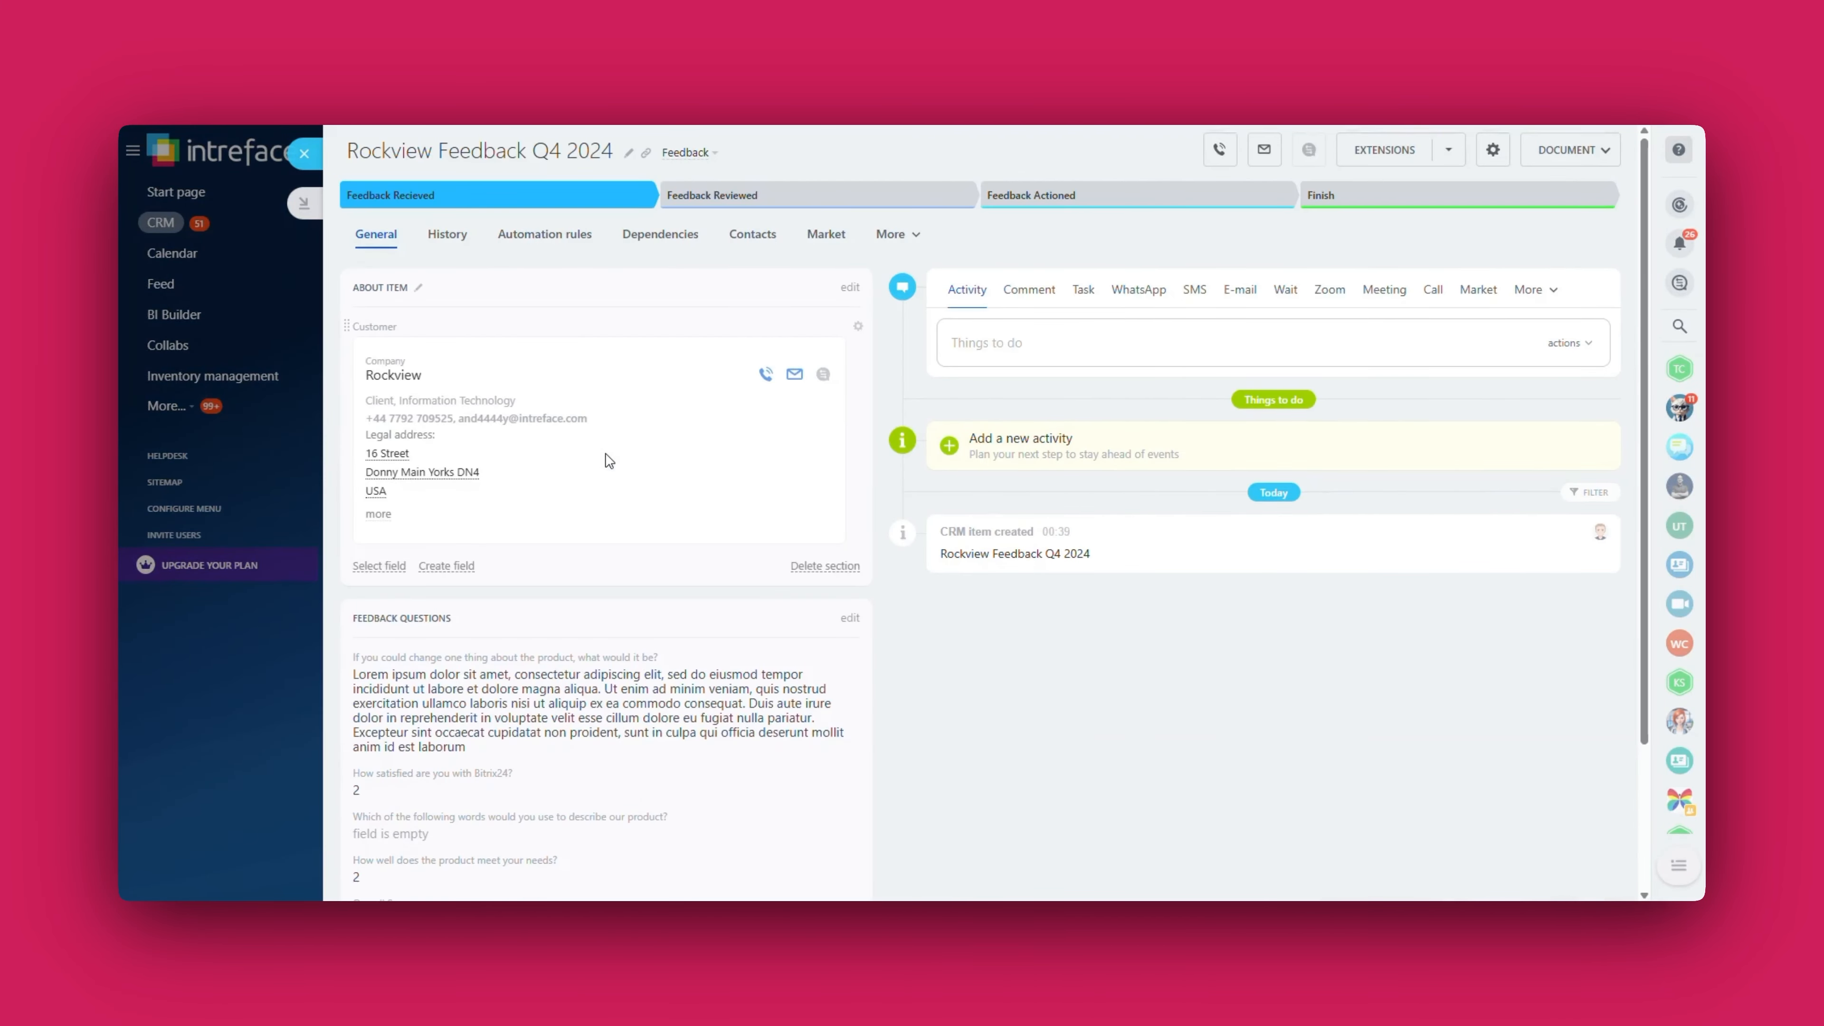
pyautogui.click(851, 287)
pyautogui.scroll(-5, 456, 643)
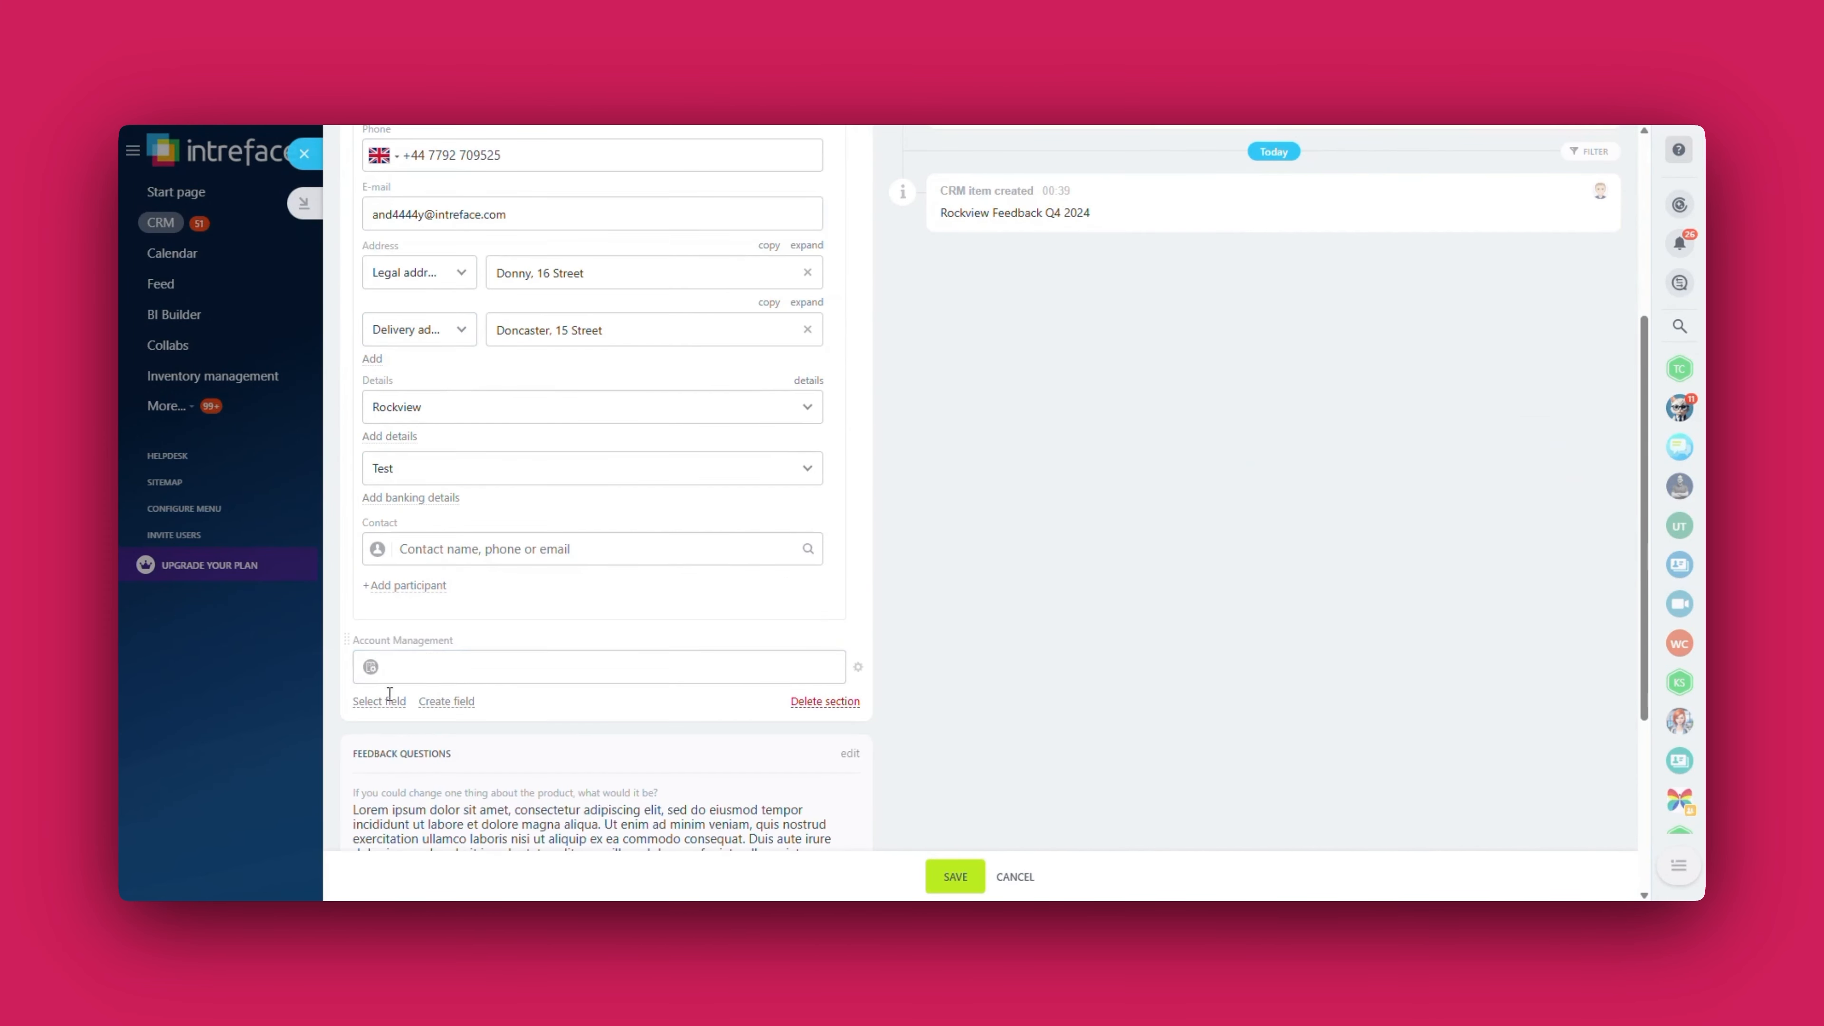
pyautogui.click(506, 669)
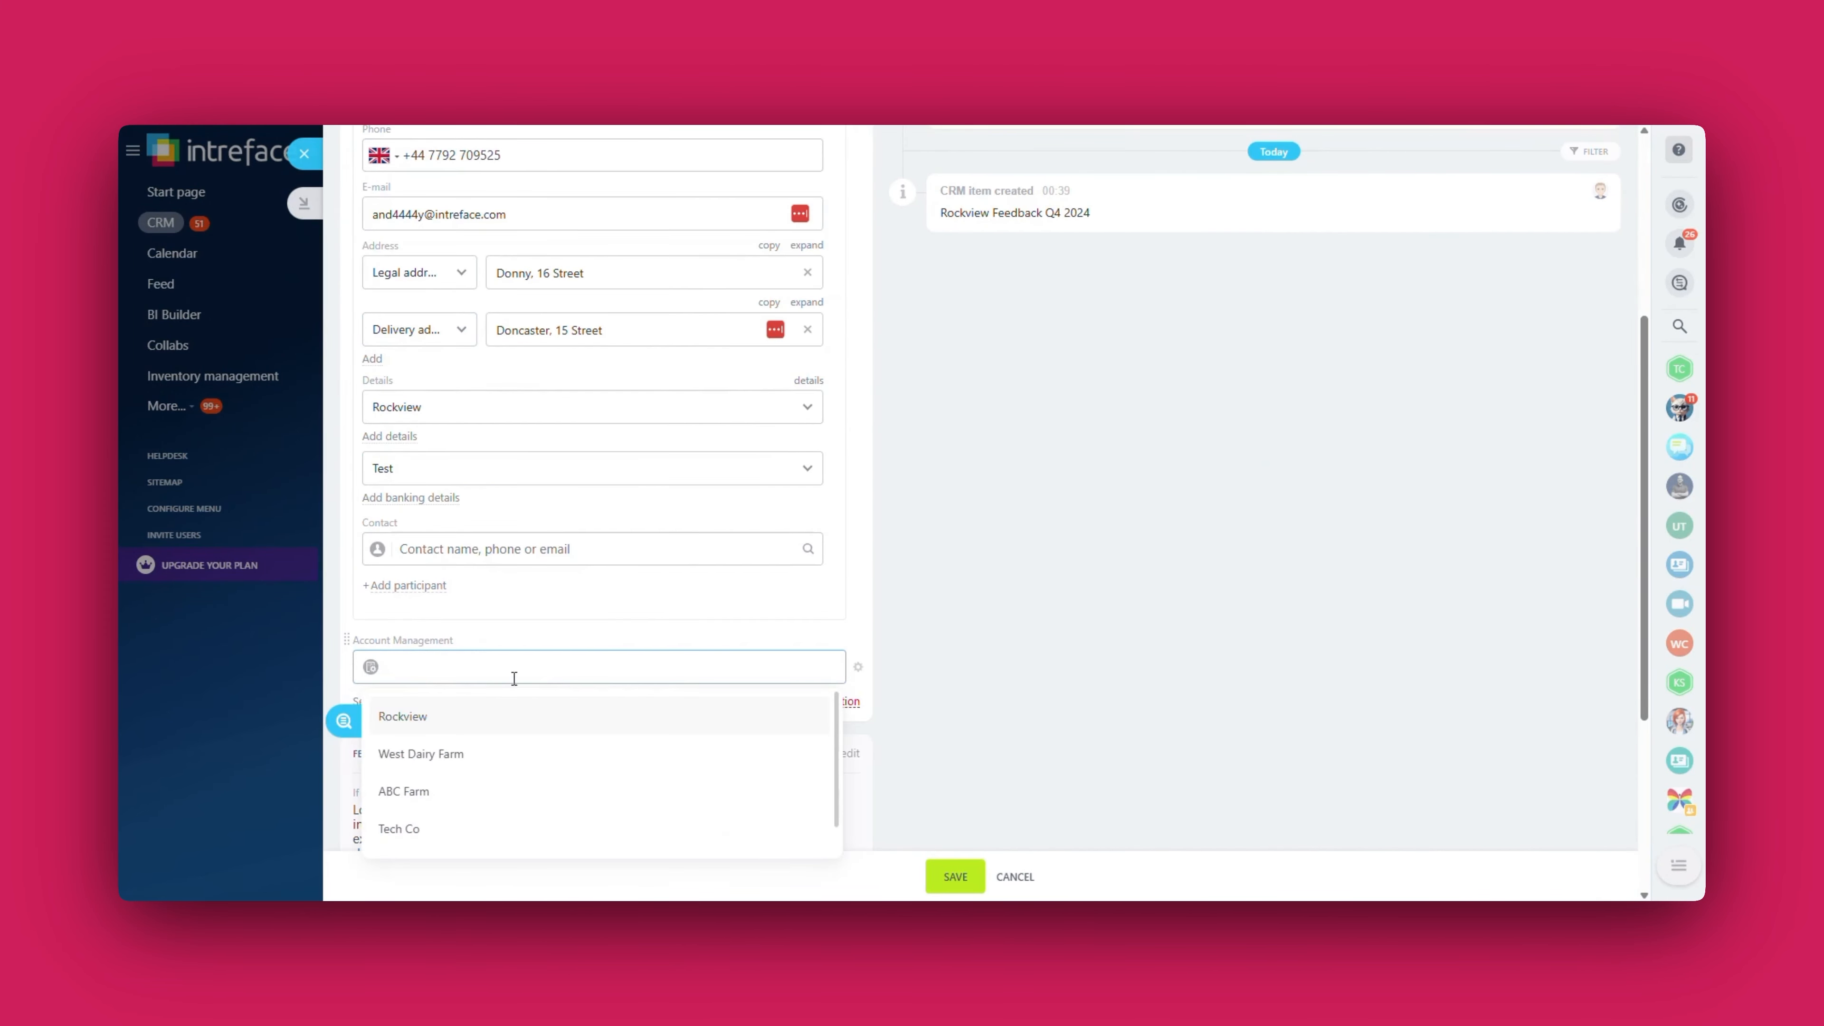
# Step: Look over the Rockview feedback's edit form, cancel the edit without changes, and review its feedback questions
pyautogui.scroll(-1, 457, 790)
pyautogui.scroll(1, 467, 790)
pyautogui.scroll(4, 522, 597)
pyautogui.scroll(-3, 714, 589)
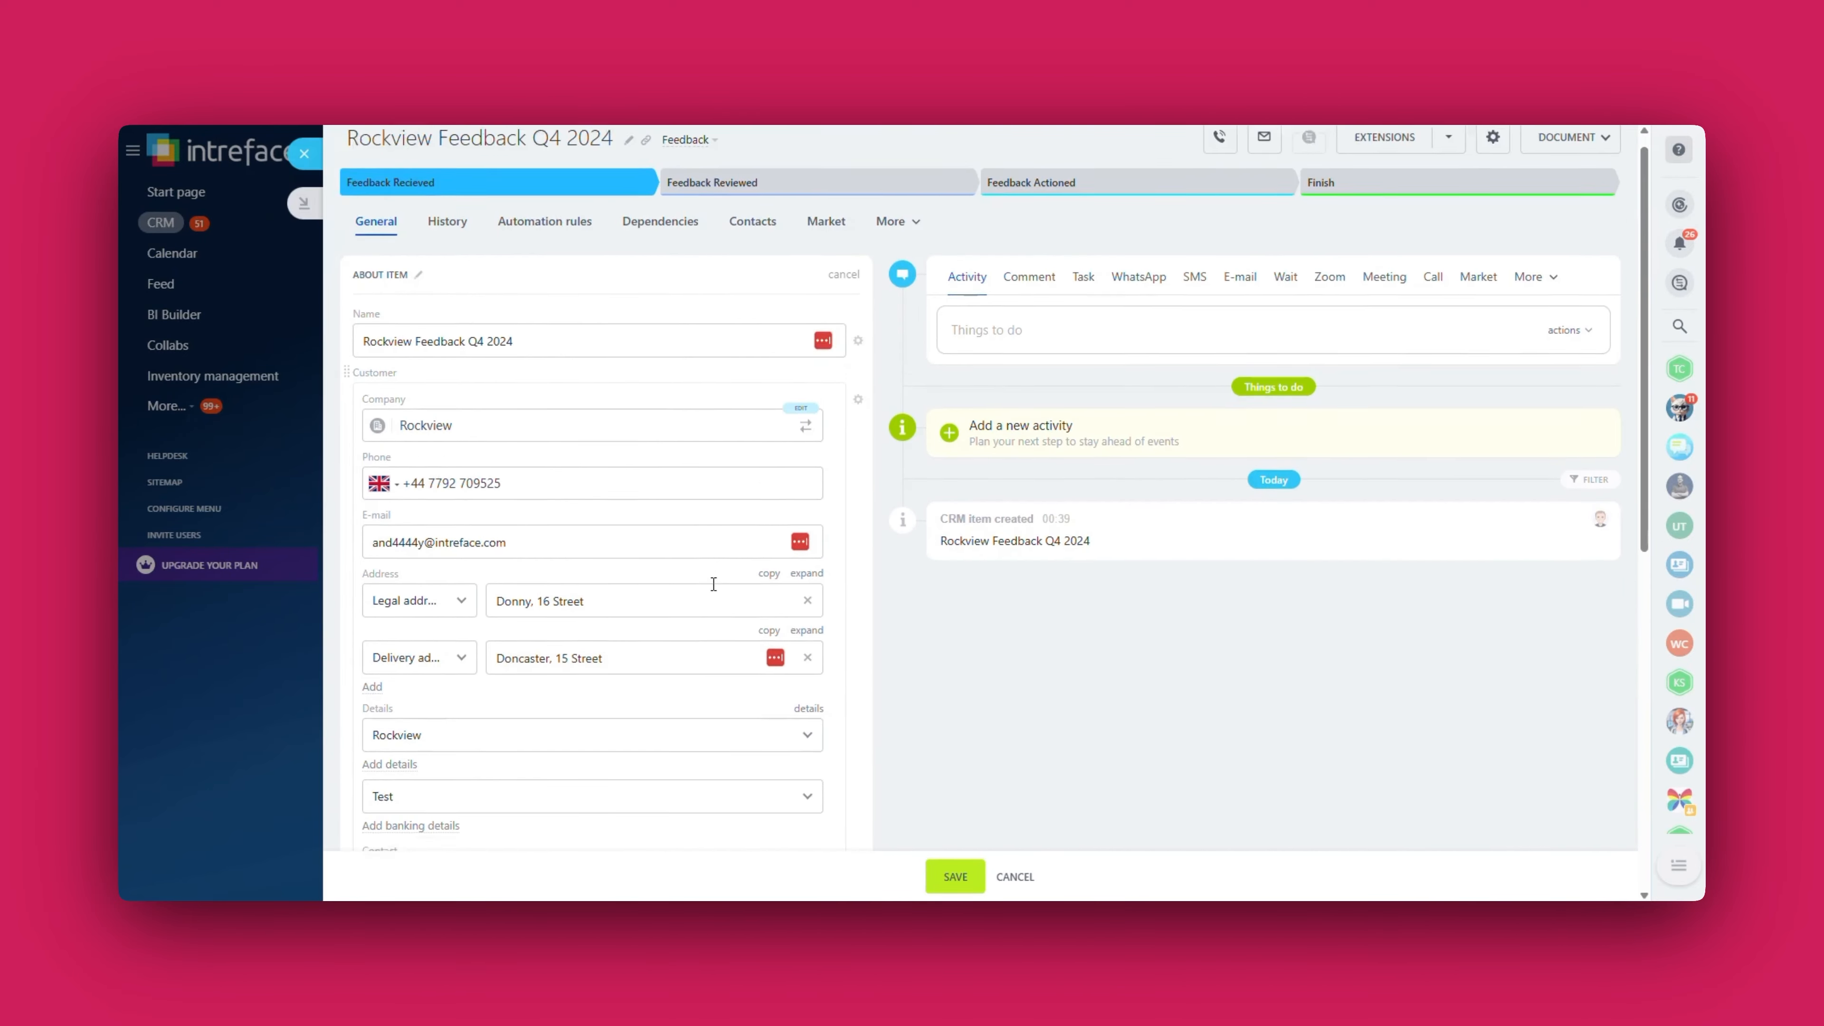
pyautogui.click(1013, 877)
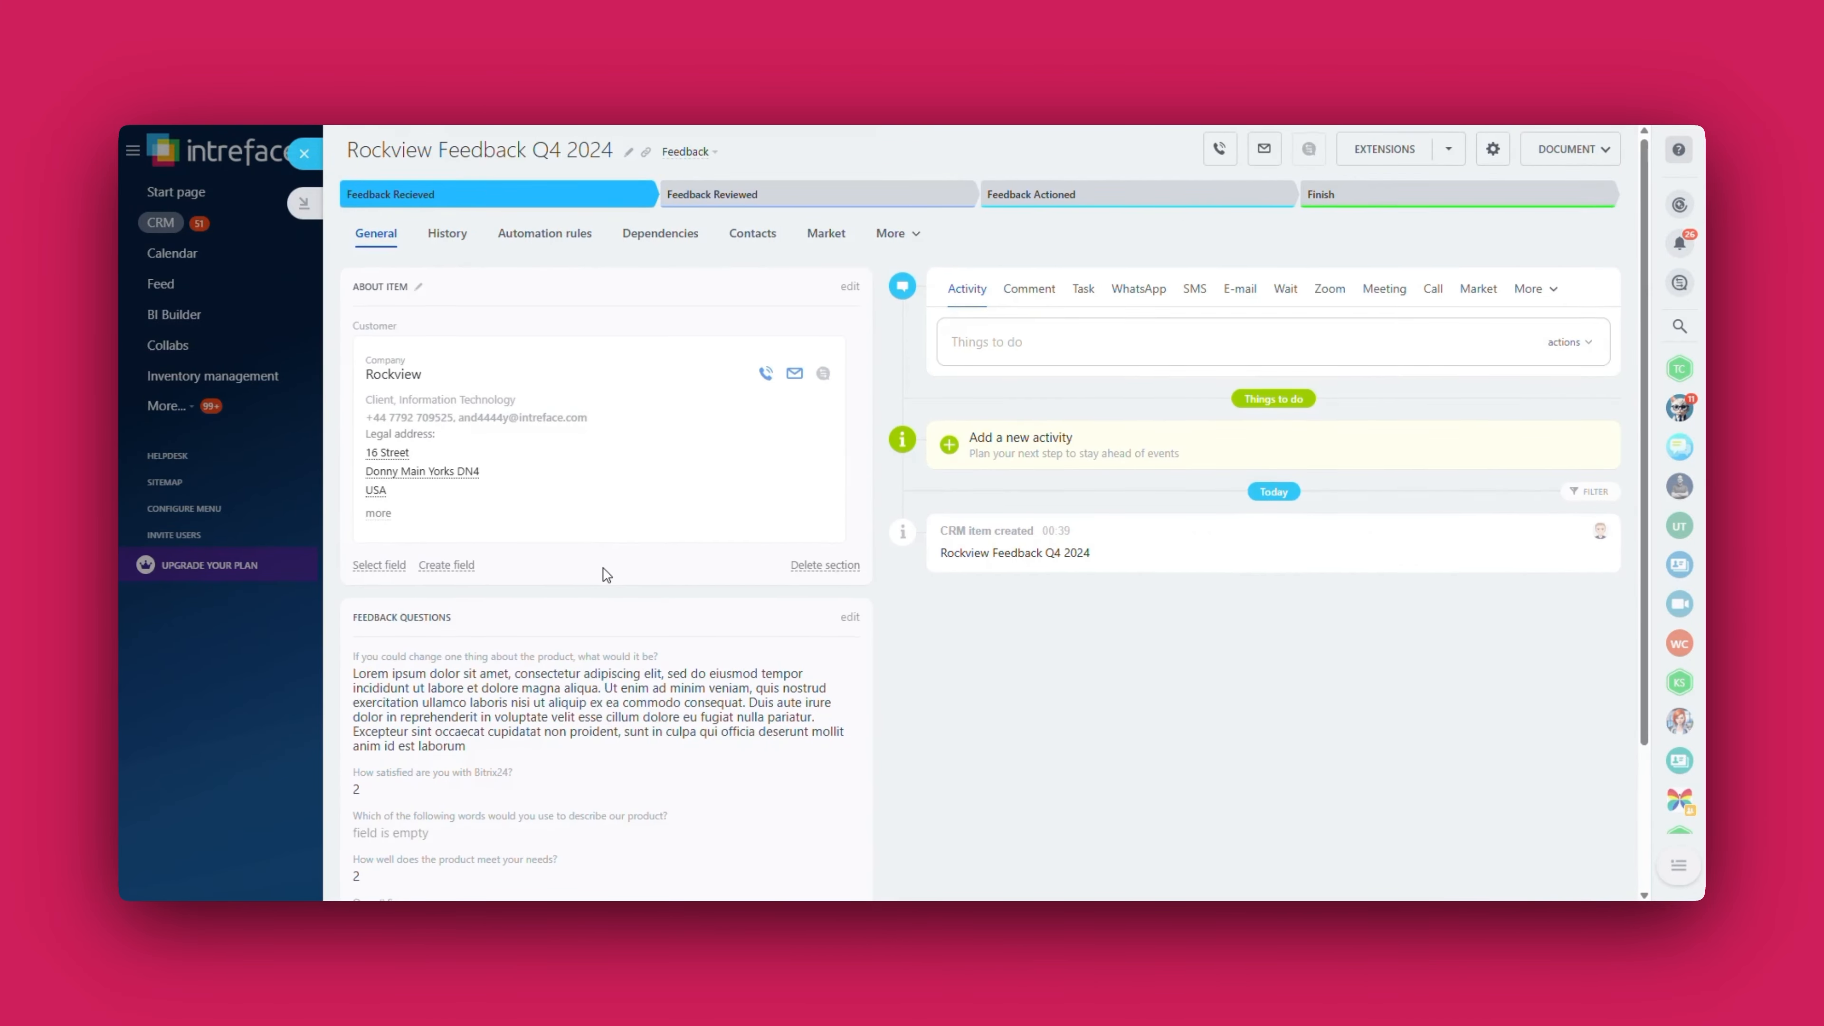
pyautogui.scroll(-3, 604, 572)
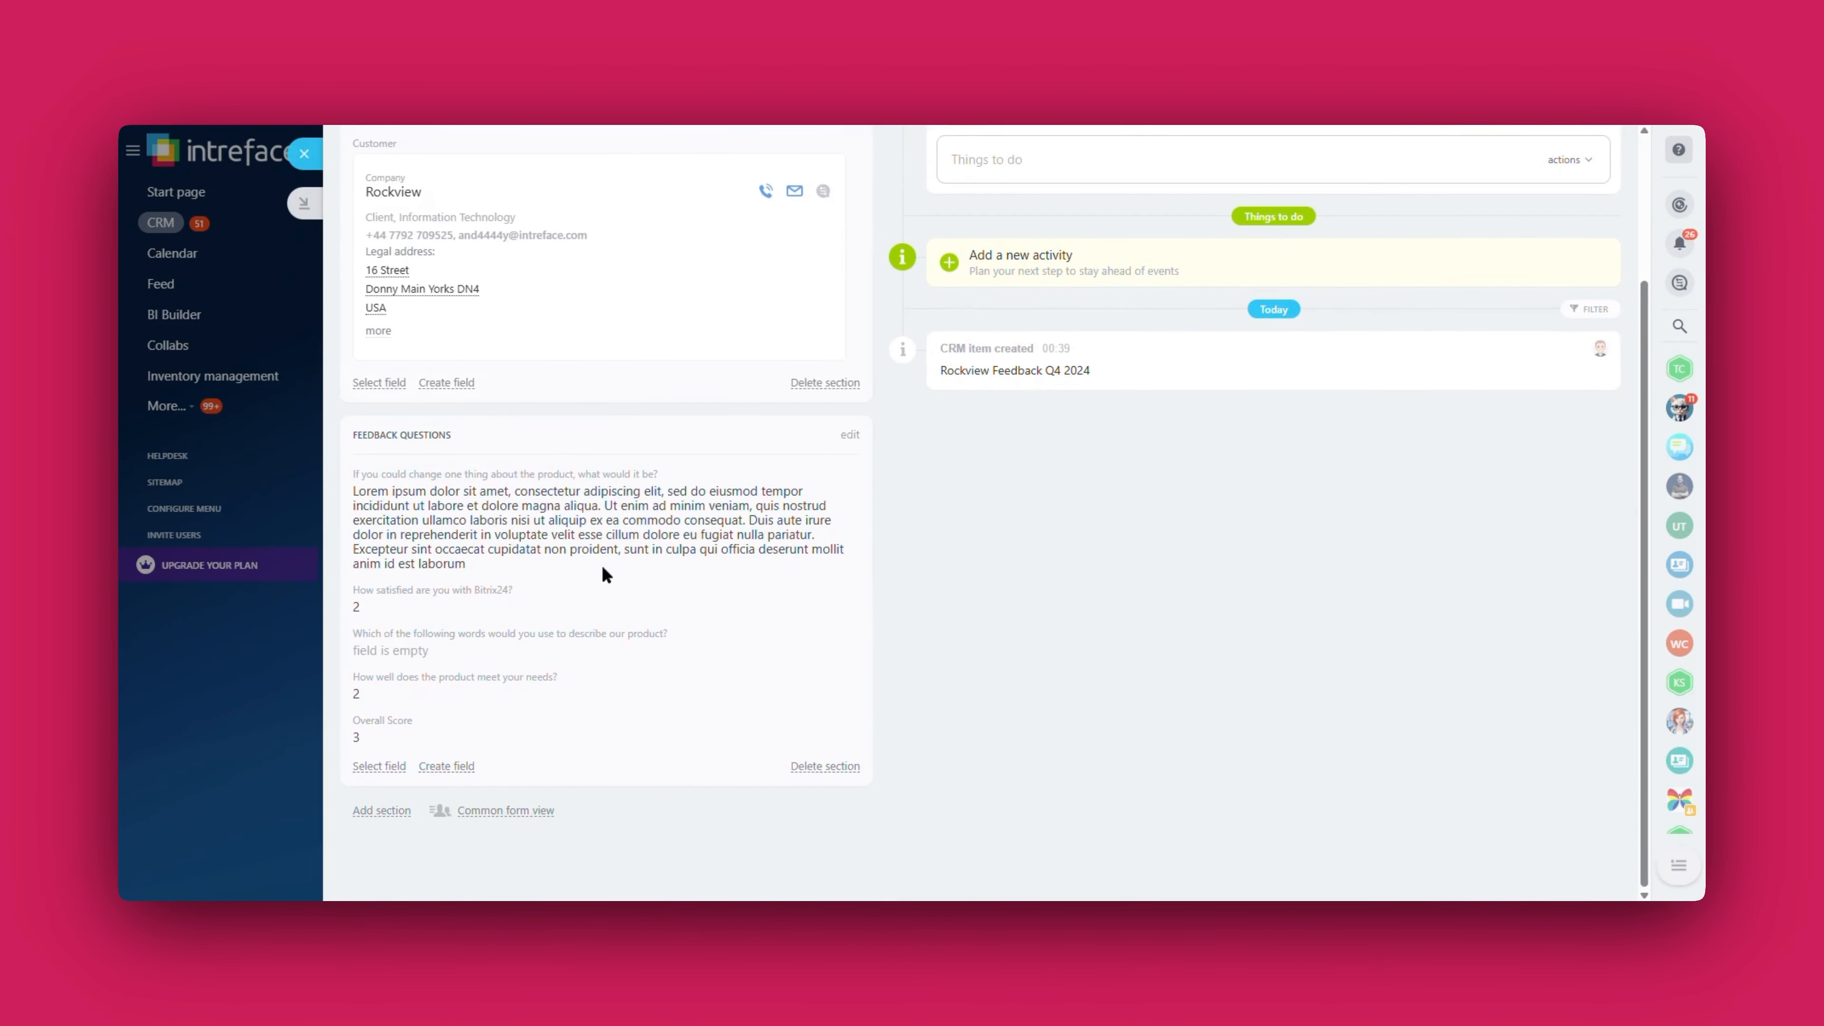
pyautogui.scroll(3, 603, 568)
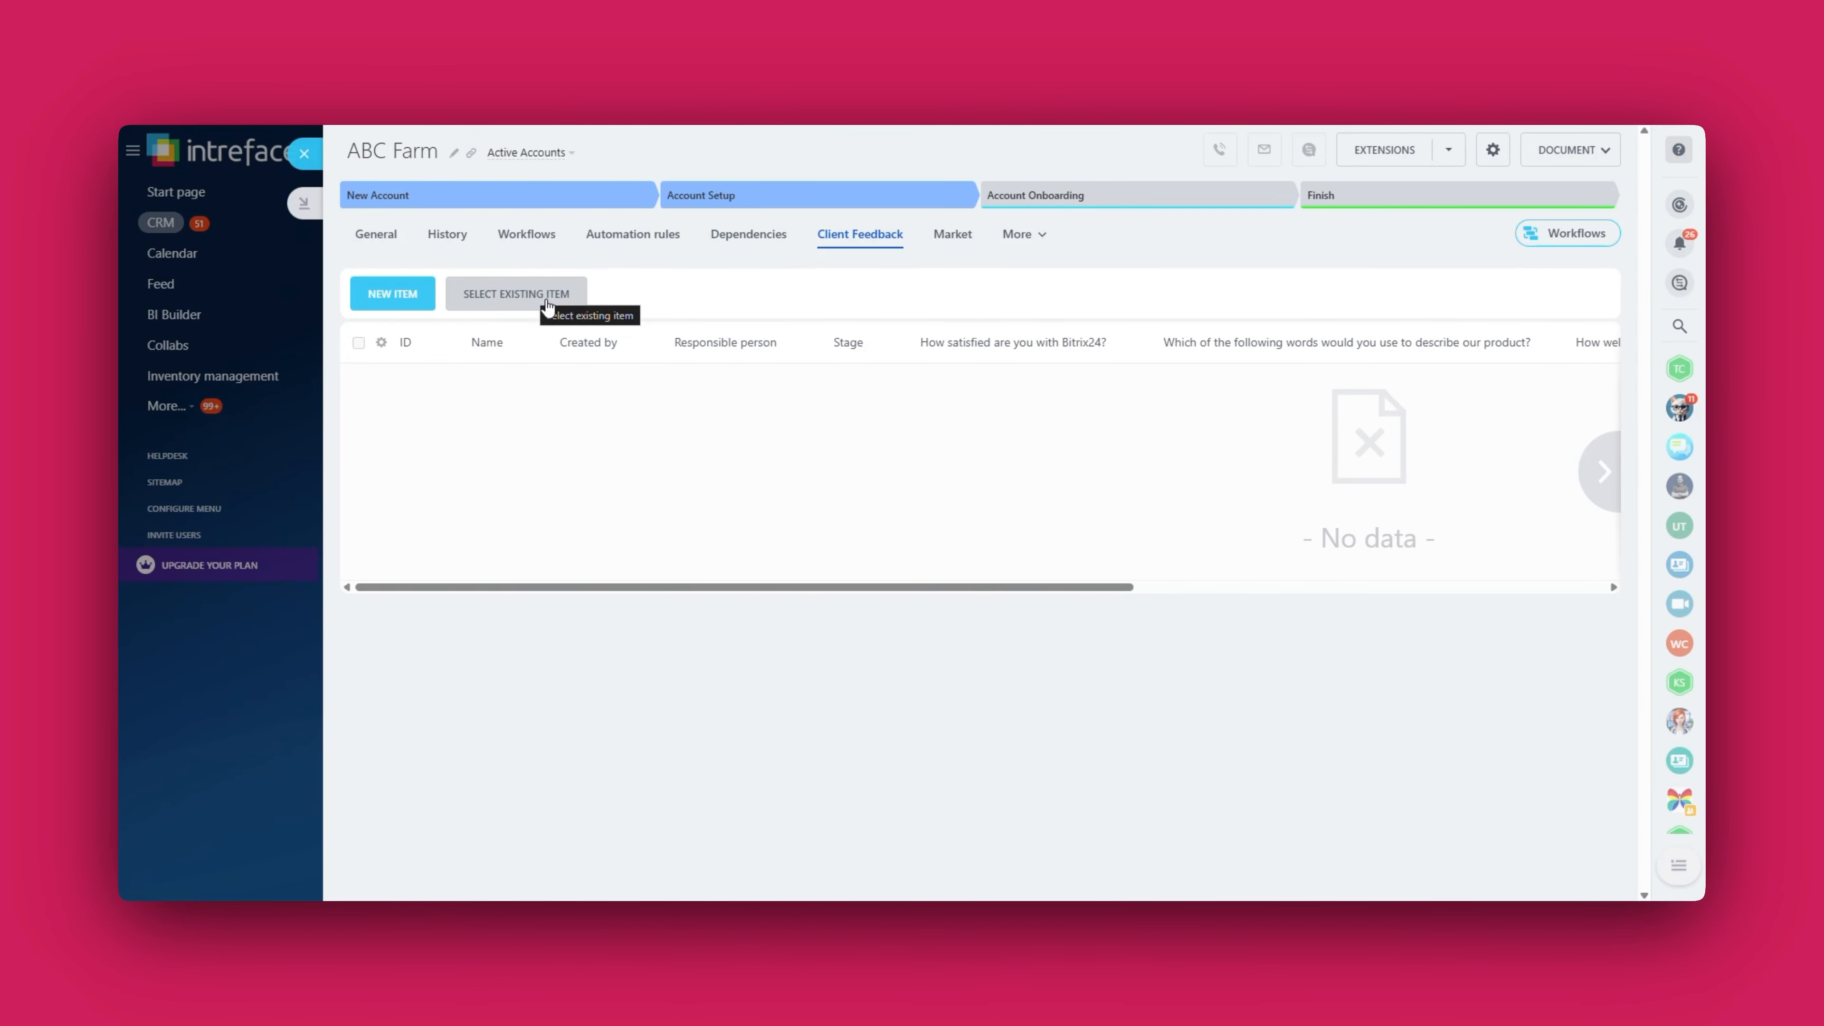
# Step: Examine the options for adding a new or existing Client Feedback item to ABC Farm, and close the account without saving anything
pyautogui.click(401, 296)
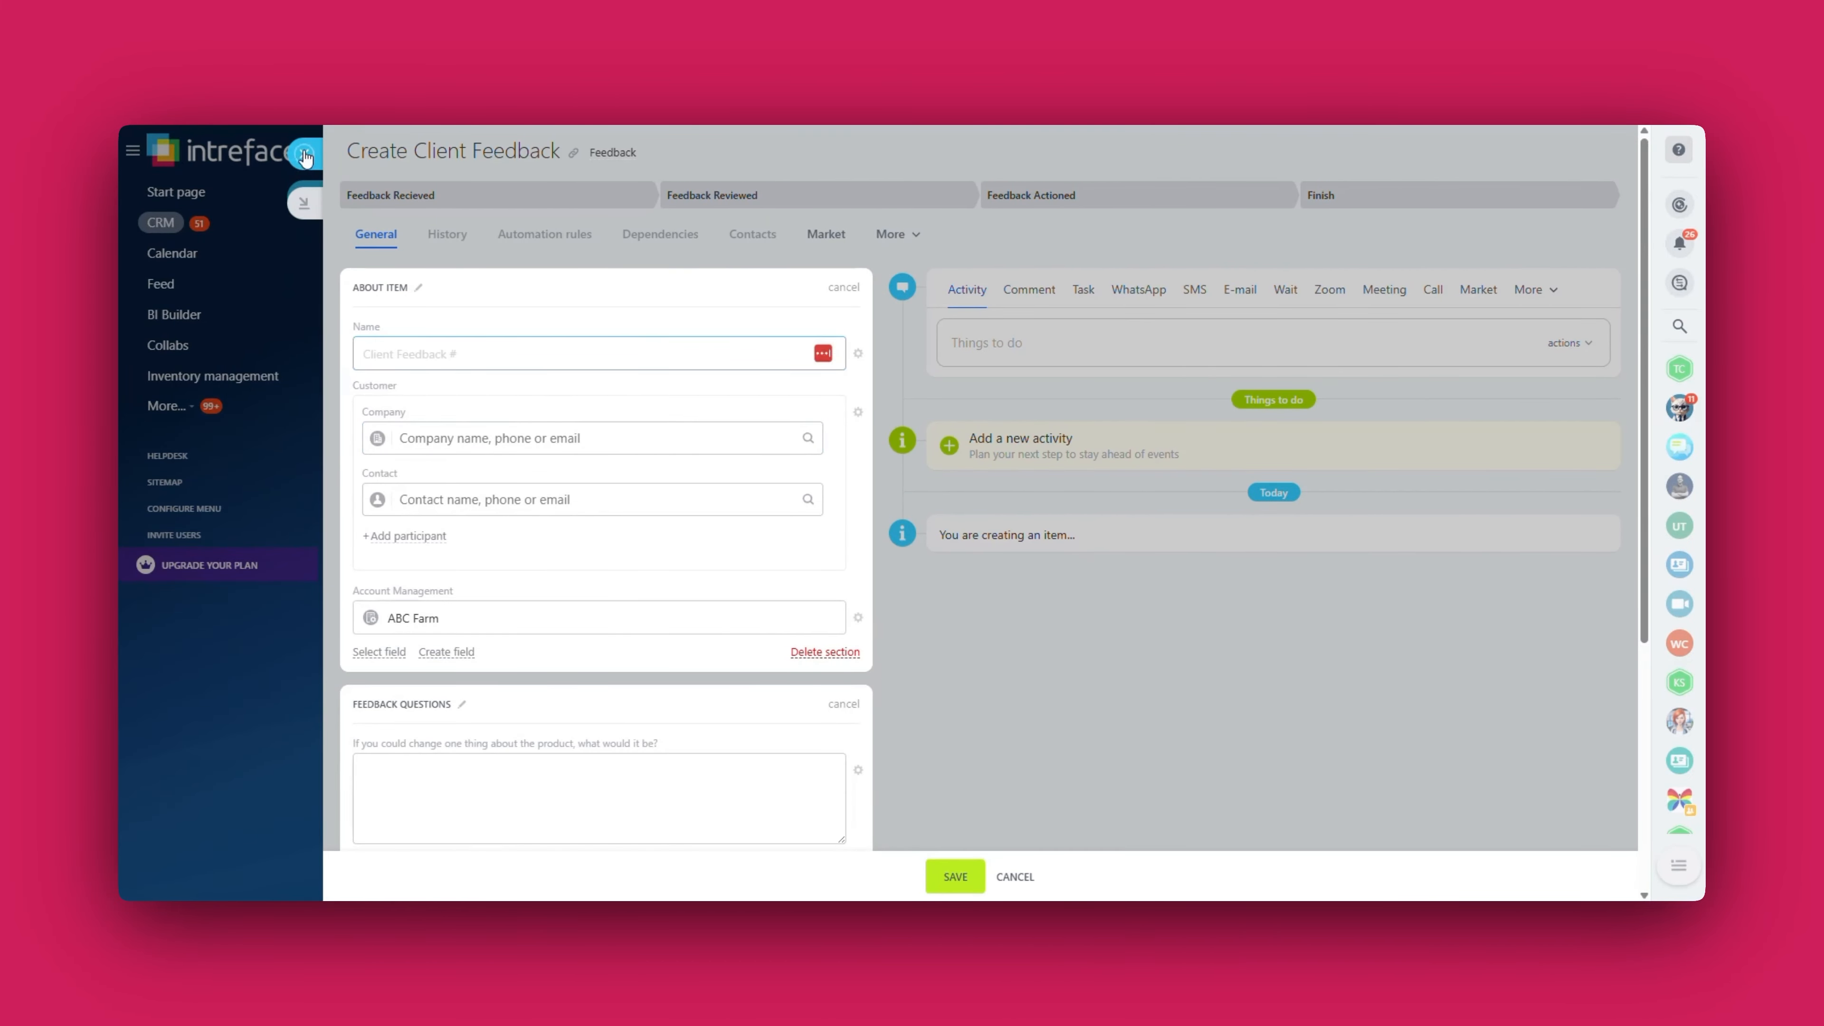
pyautogui.press('Escape')
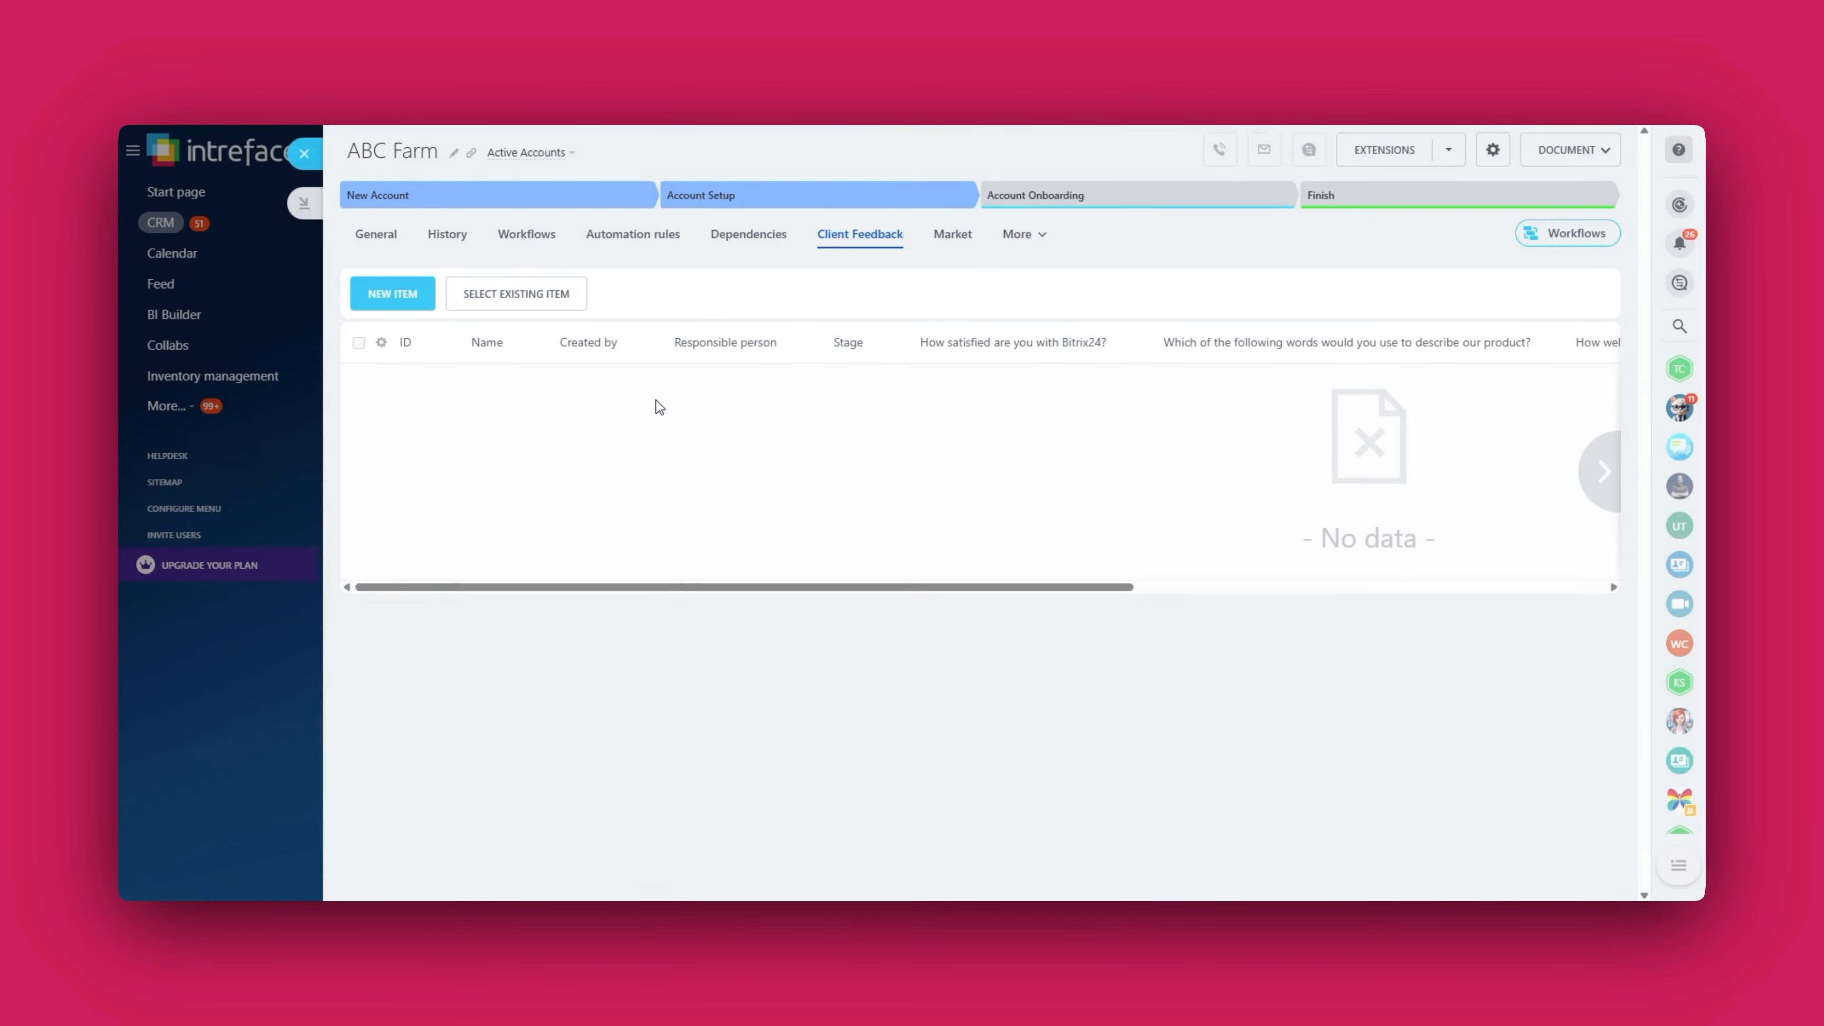
pyautogui.click(517, 294)
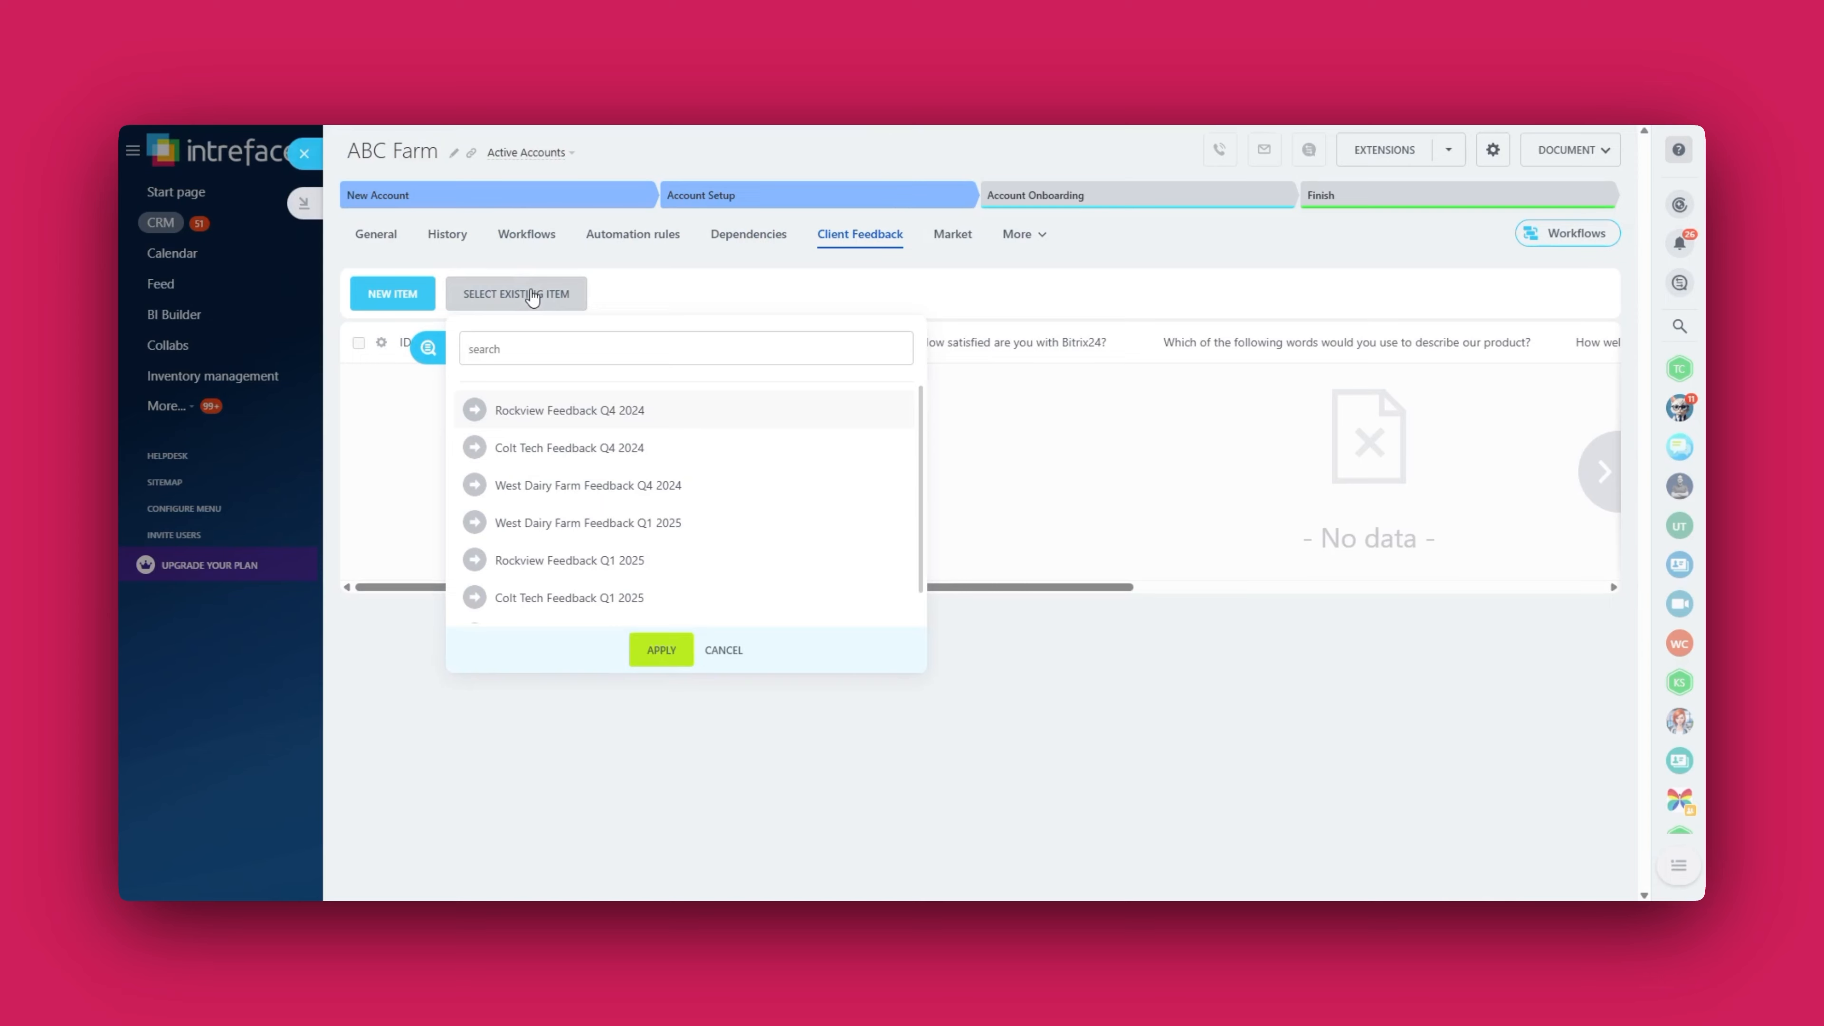
pyautogui.scroll(-1, 651, 468)
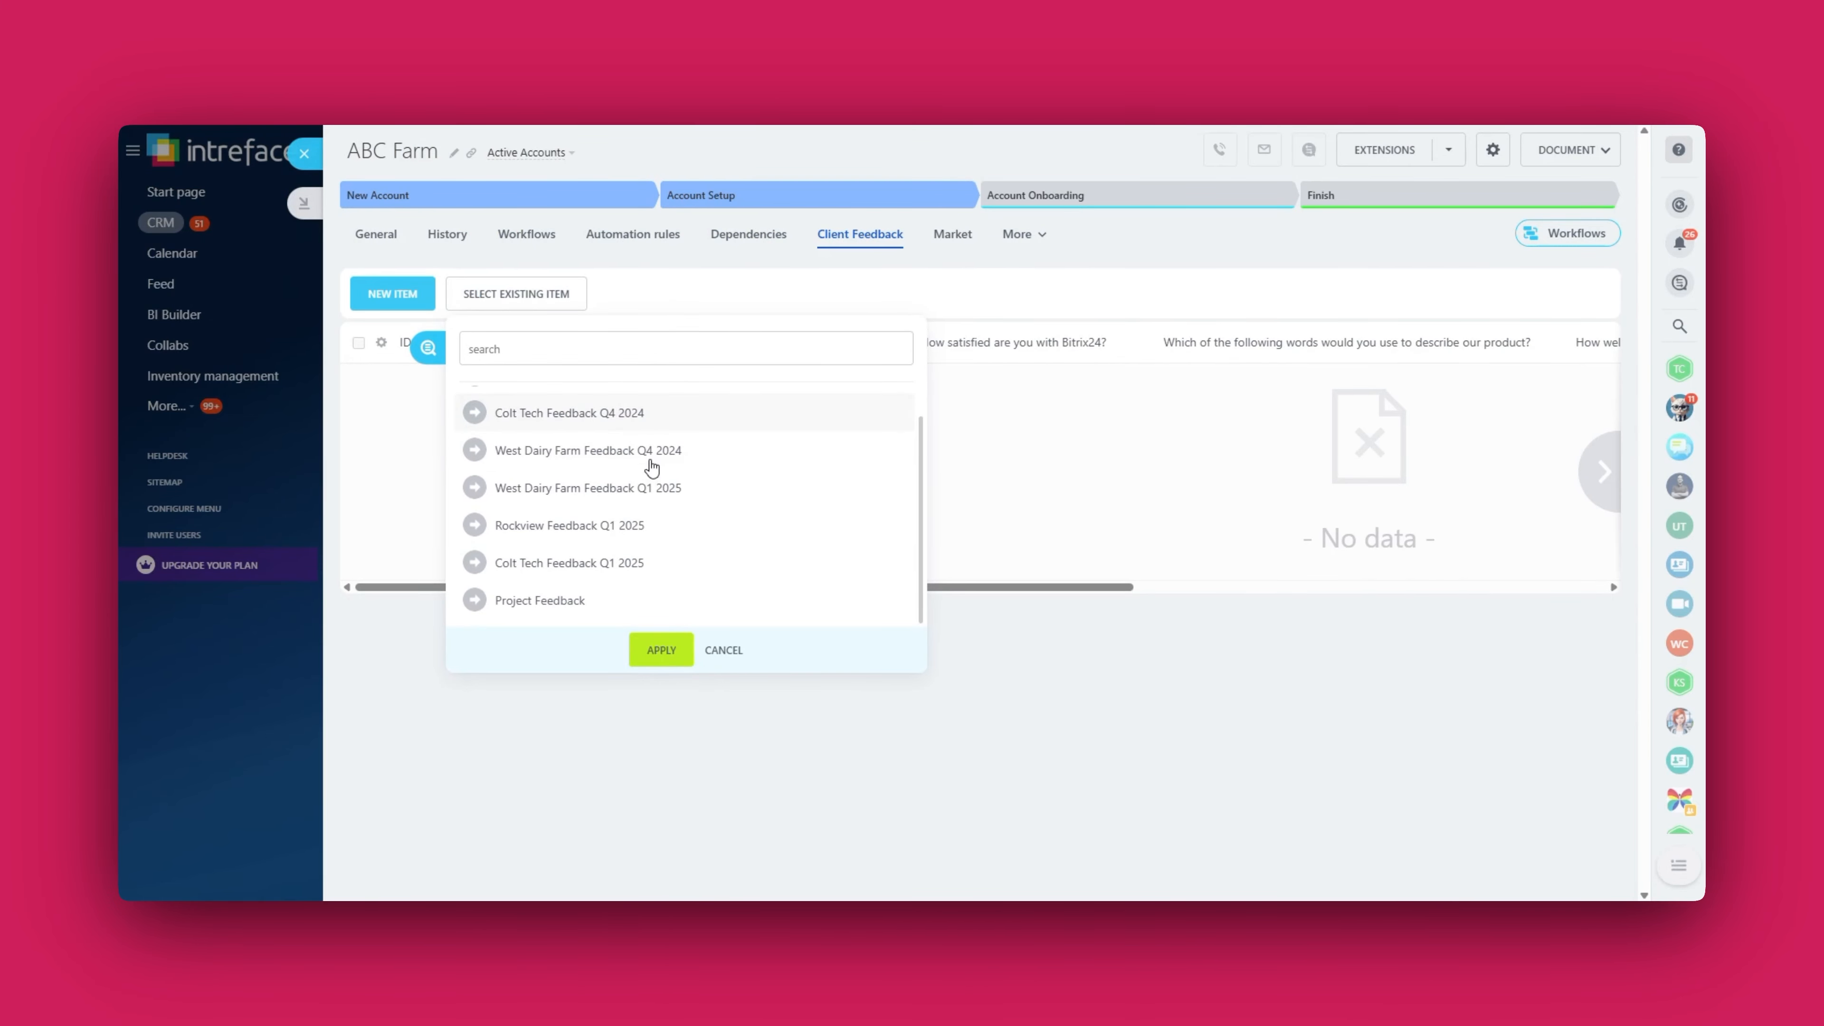
pyautogui.scroll(1, 652, 468)
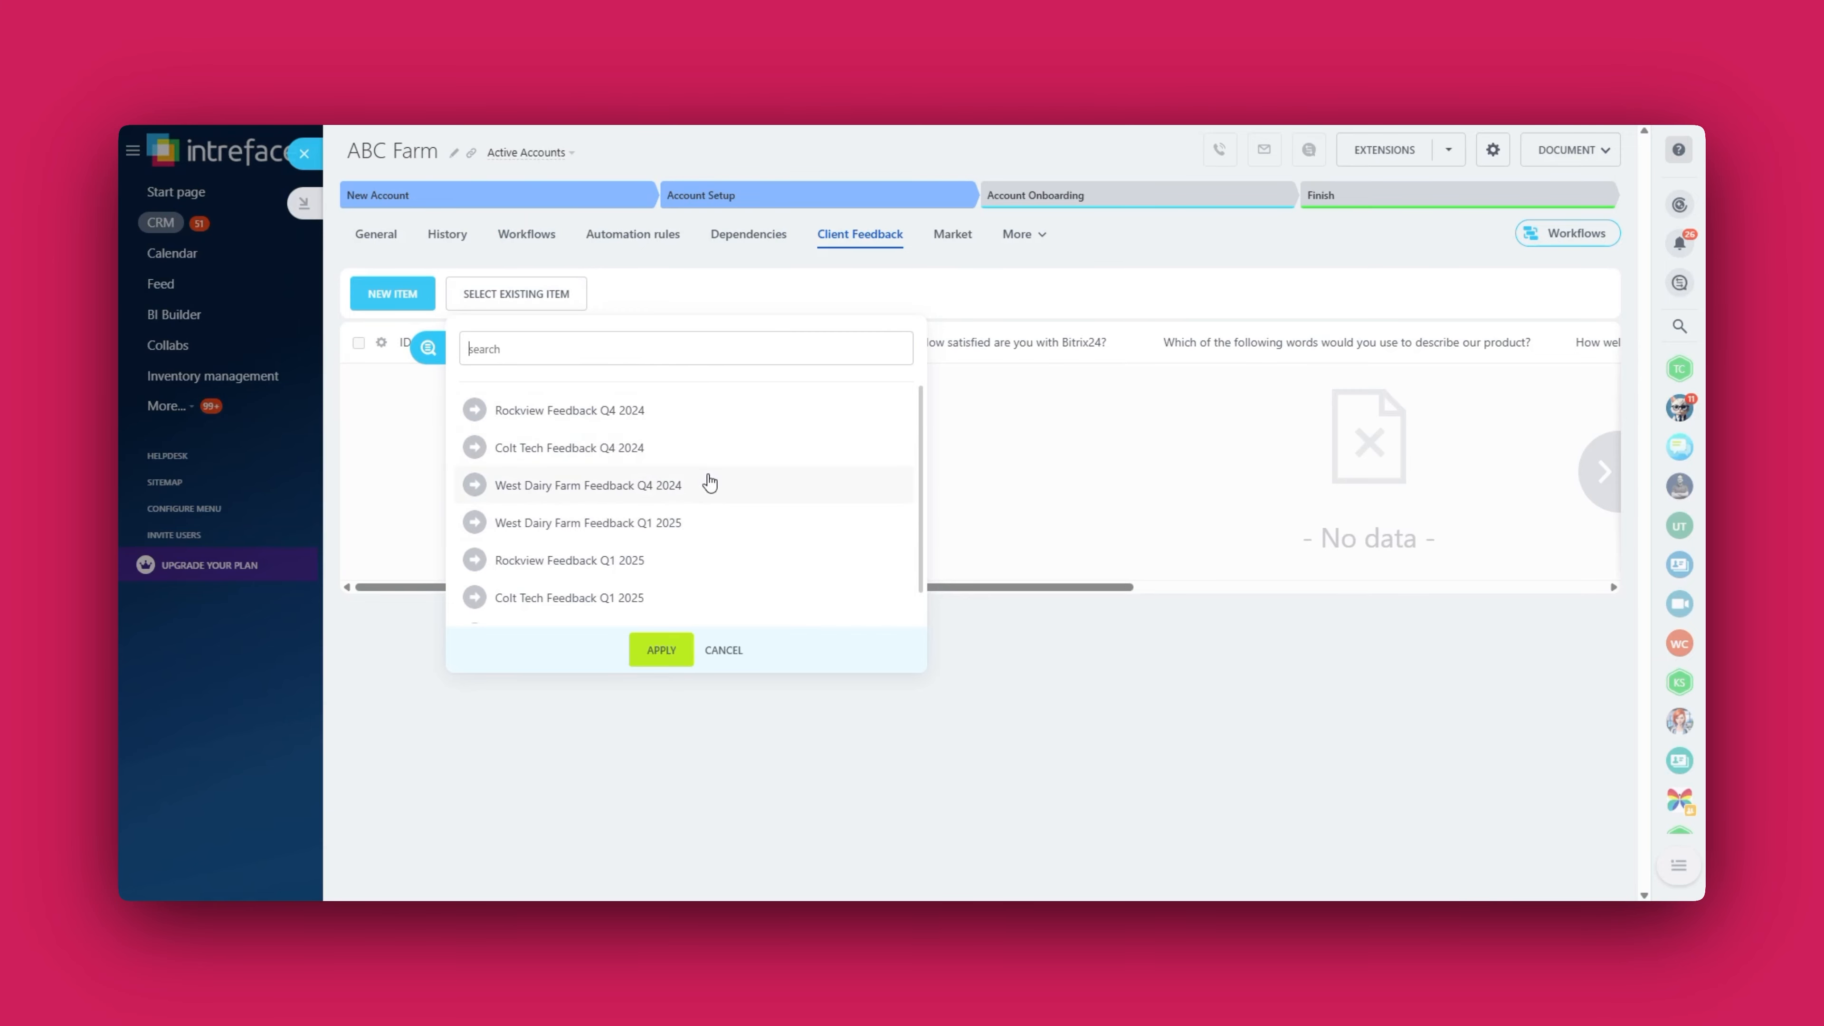
pyautogui.click(604, 360)
pyautogui.click(731, 770)
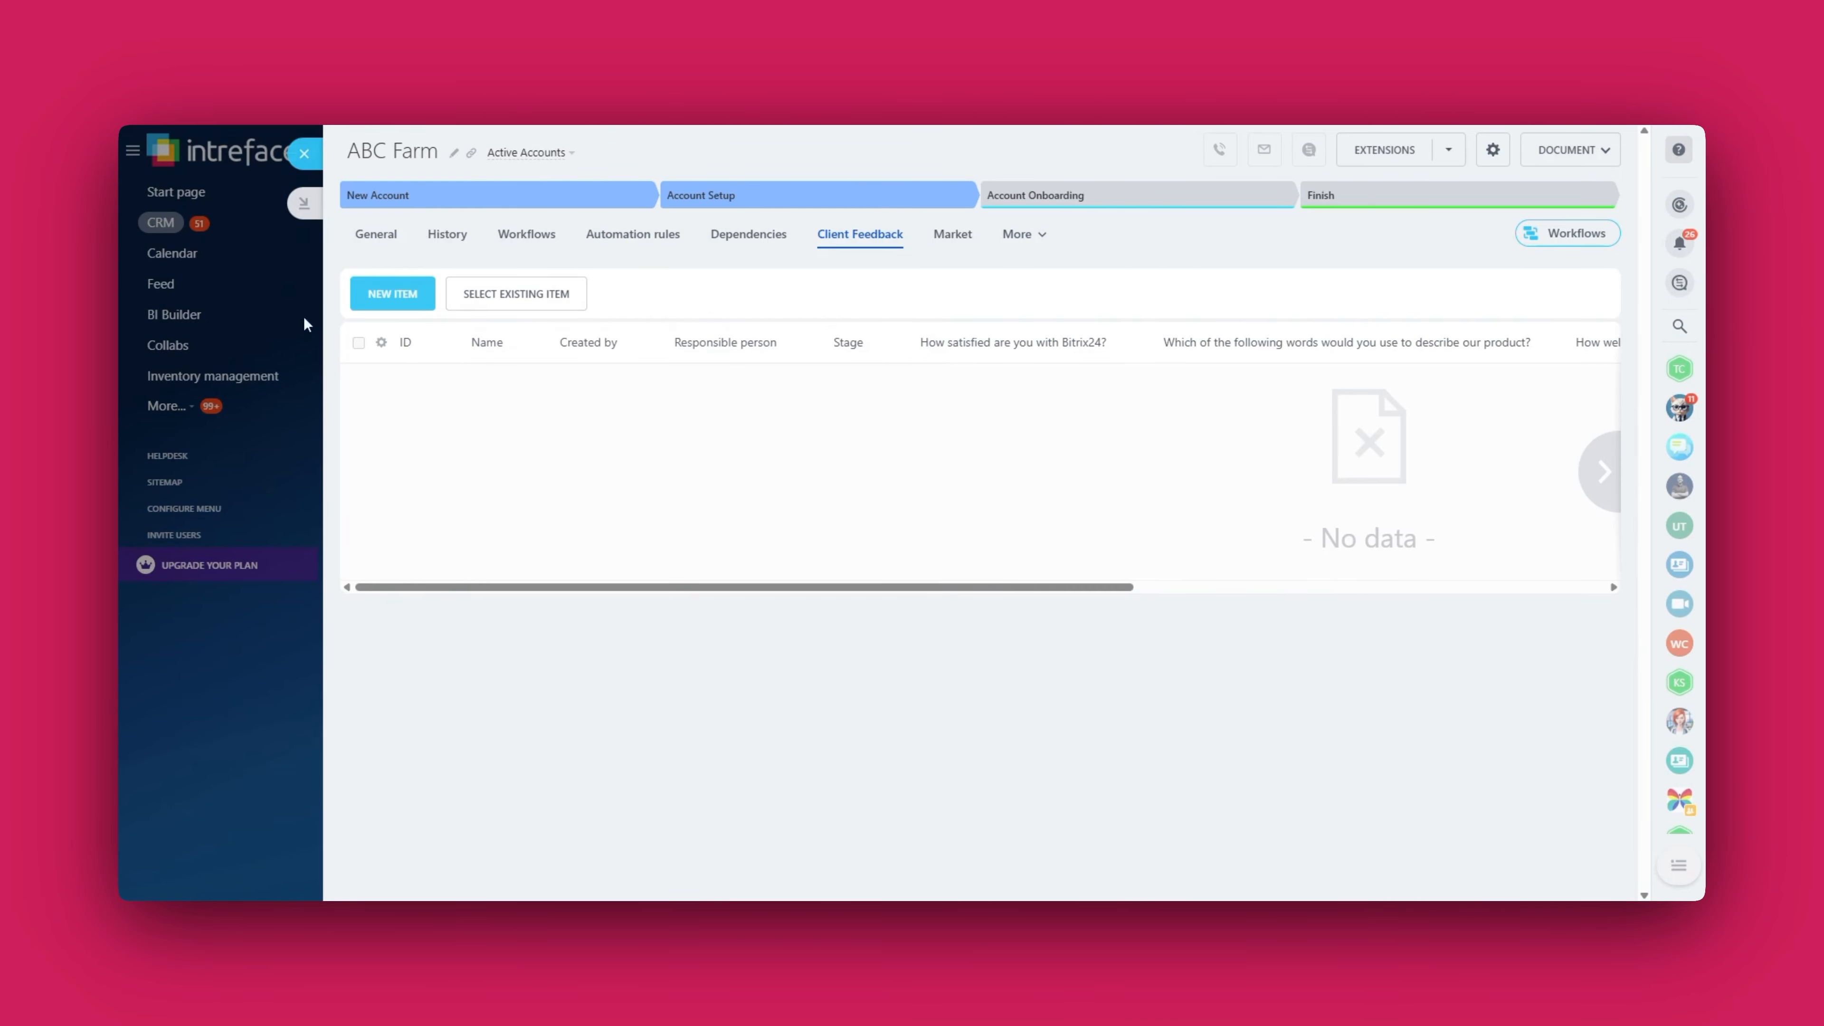
pyautogui.click(245, 595)
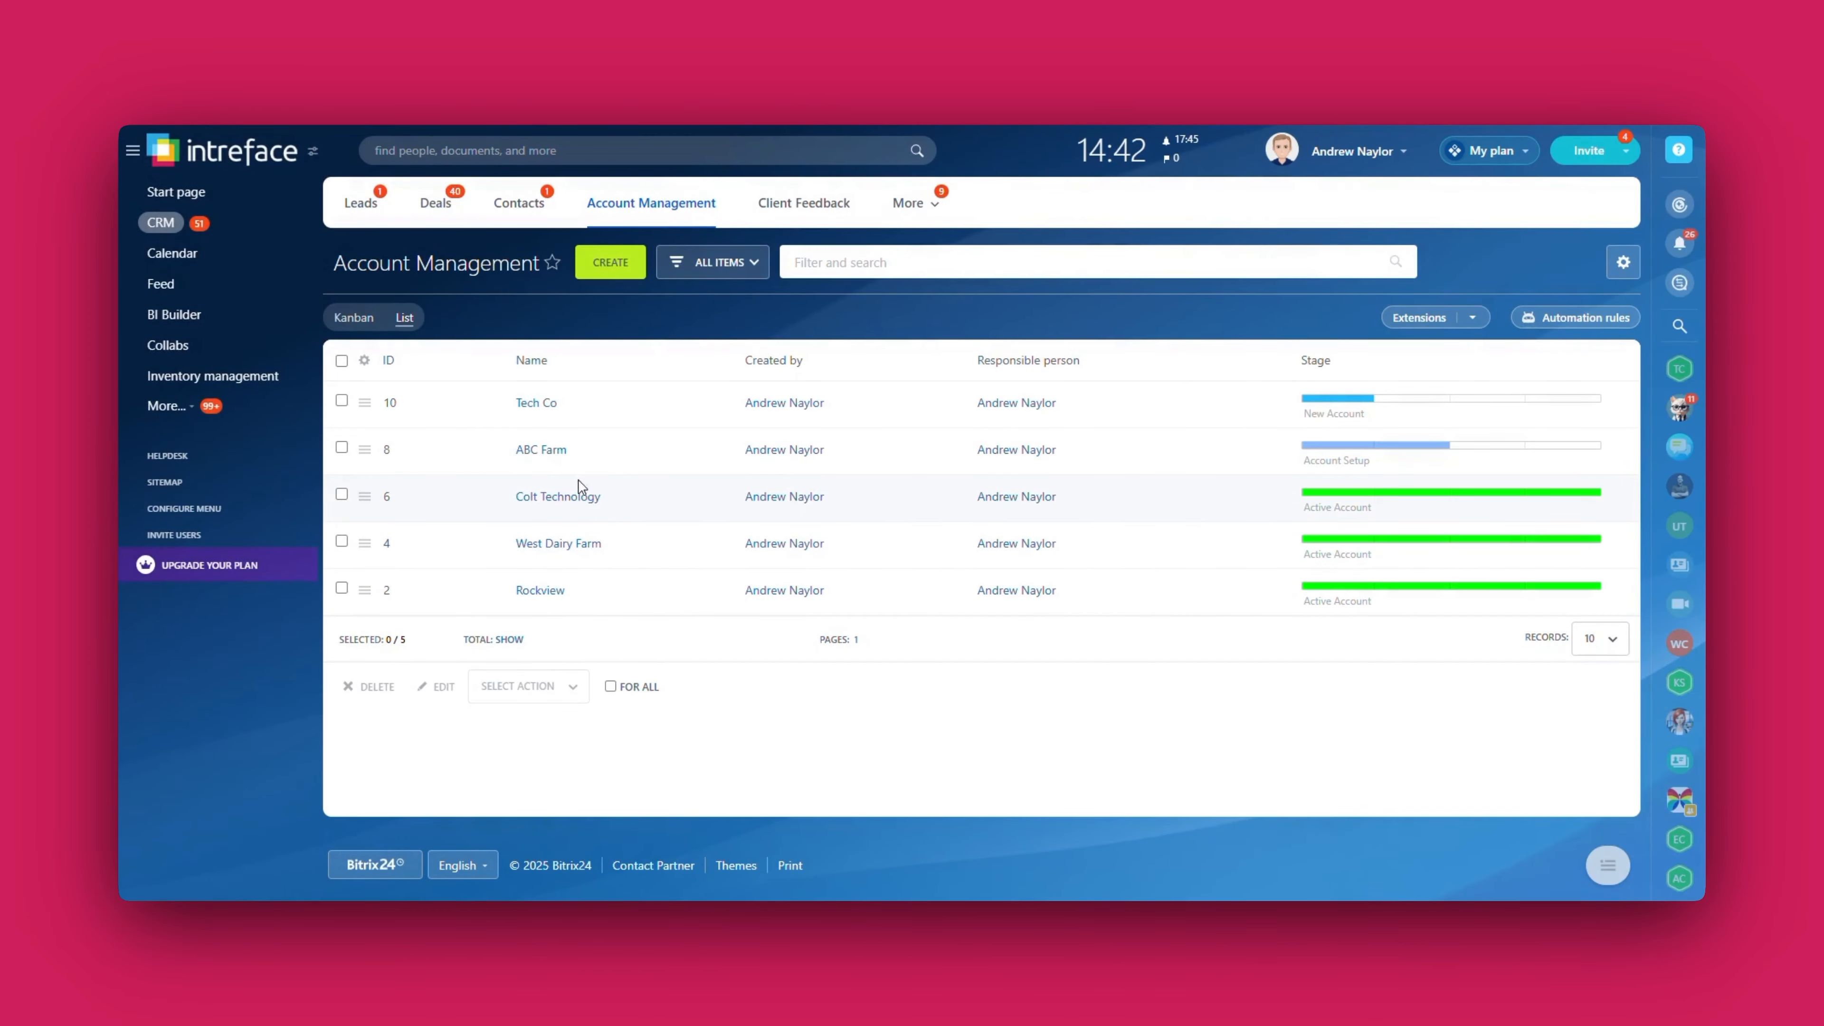
# Step: Open the Colt Technology account from the Account Management list
pyautogui.click(535, 409)
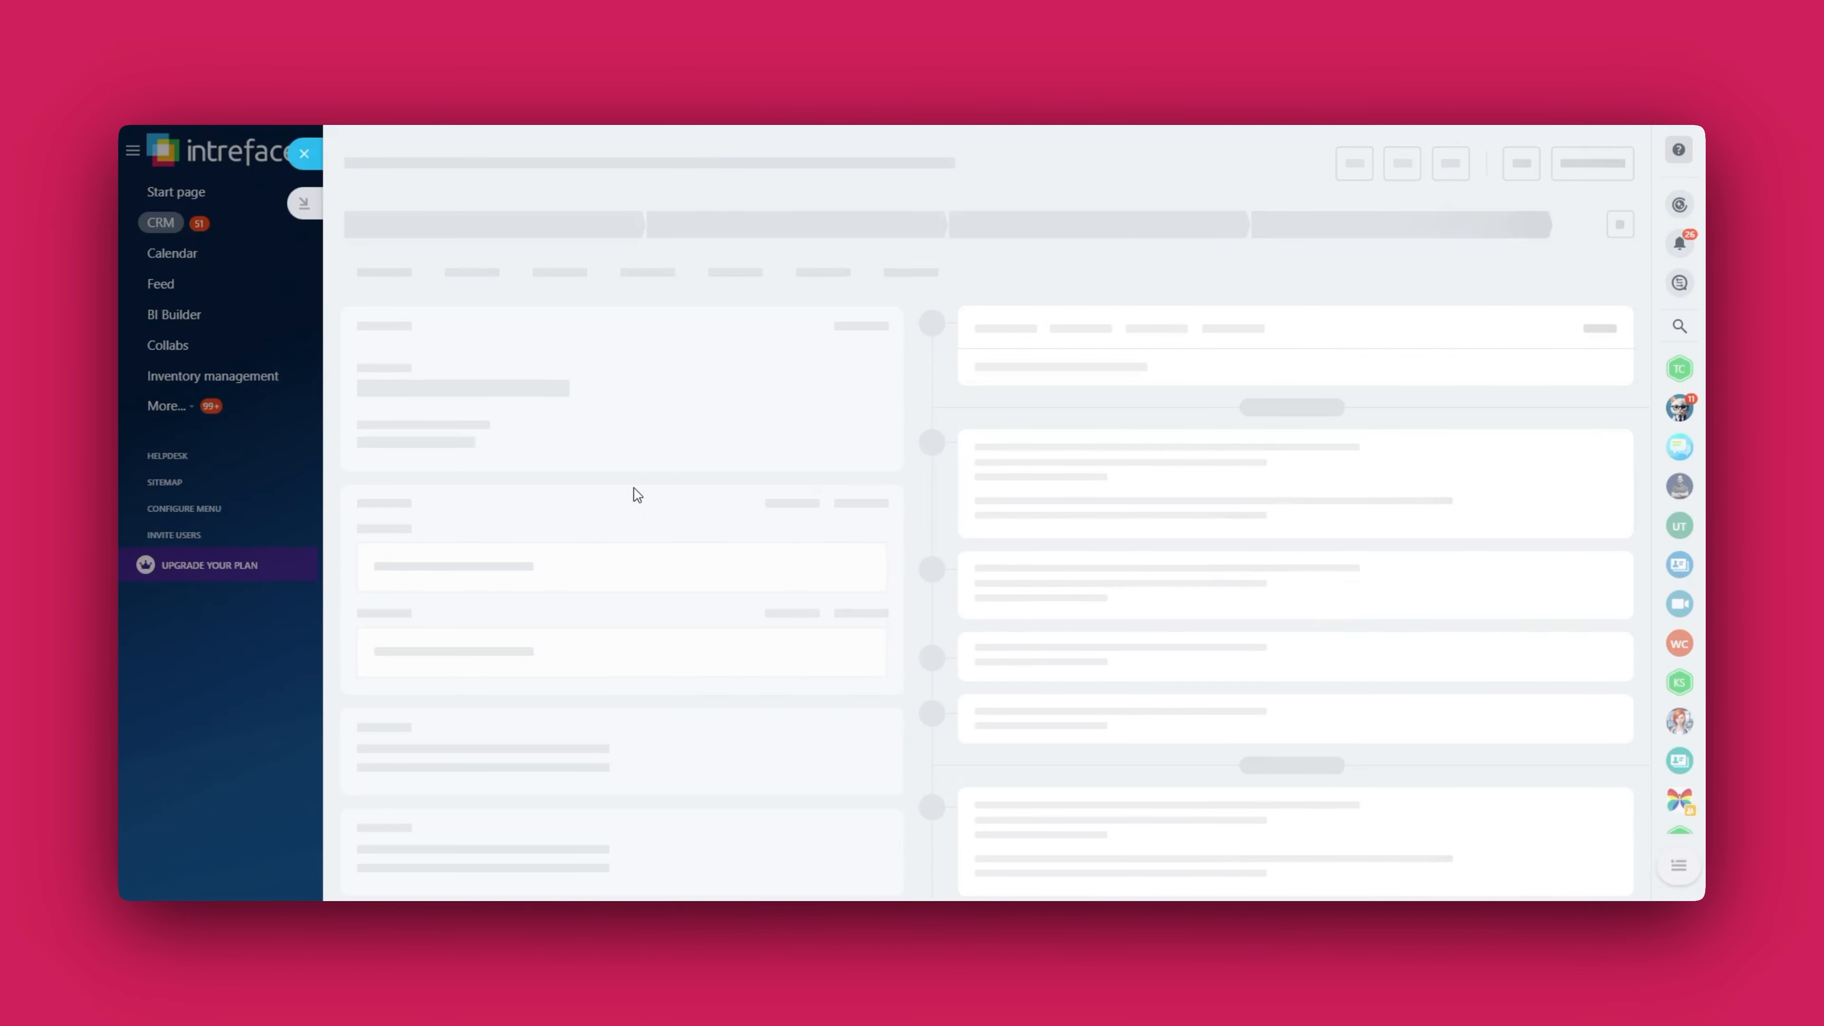
pyautogui.press('Escape')
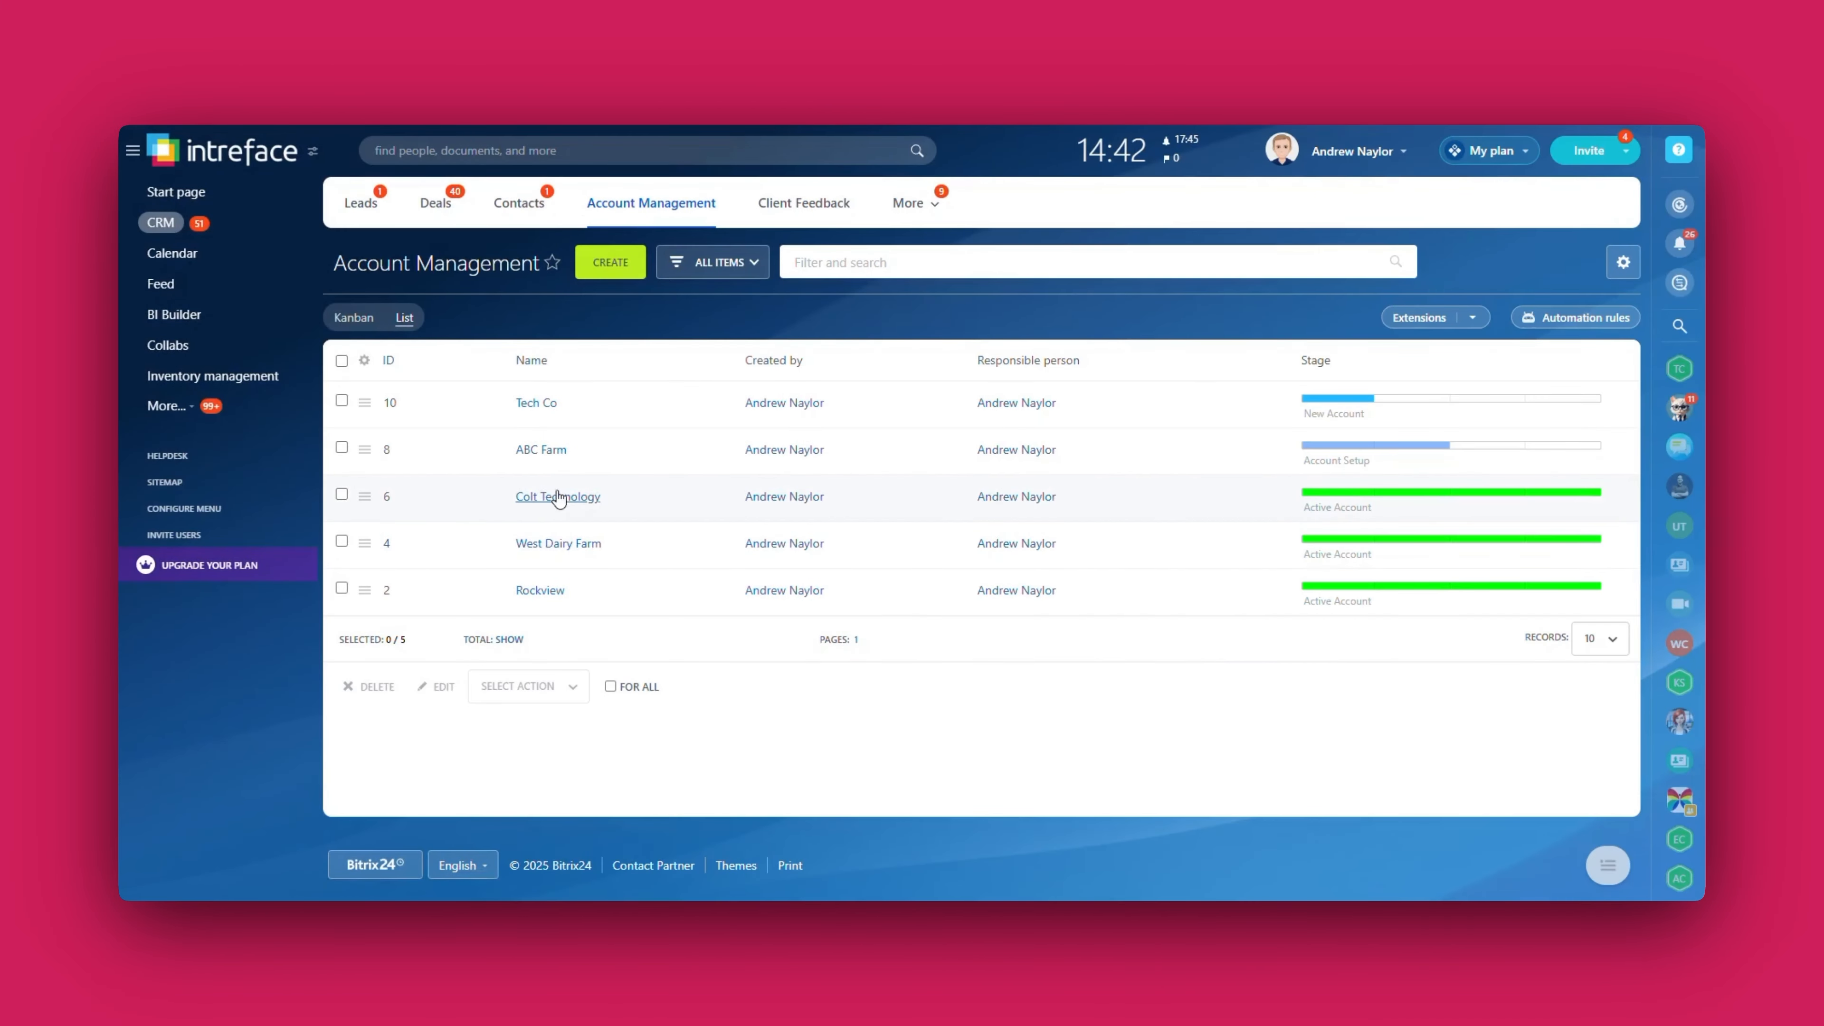
pyautogui.click(549, 498)
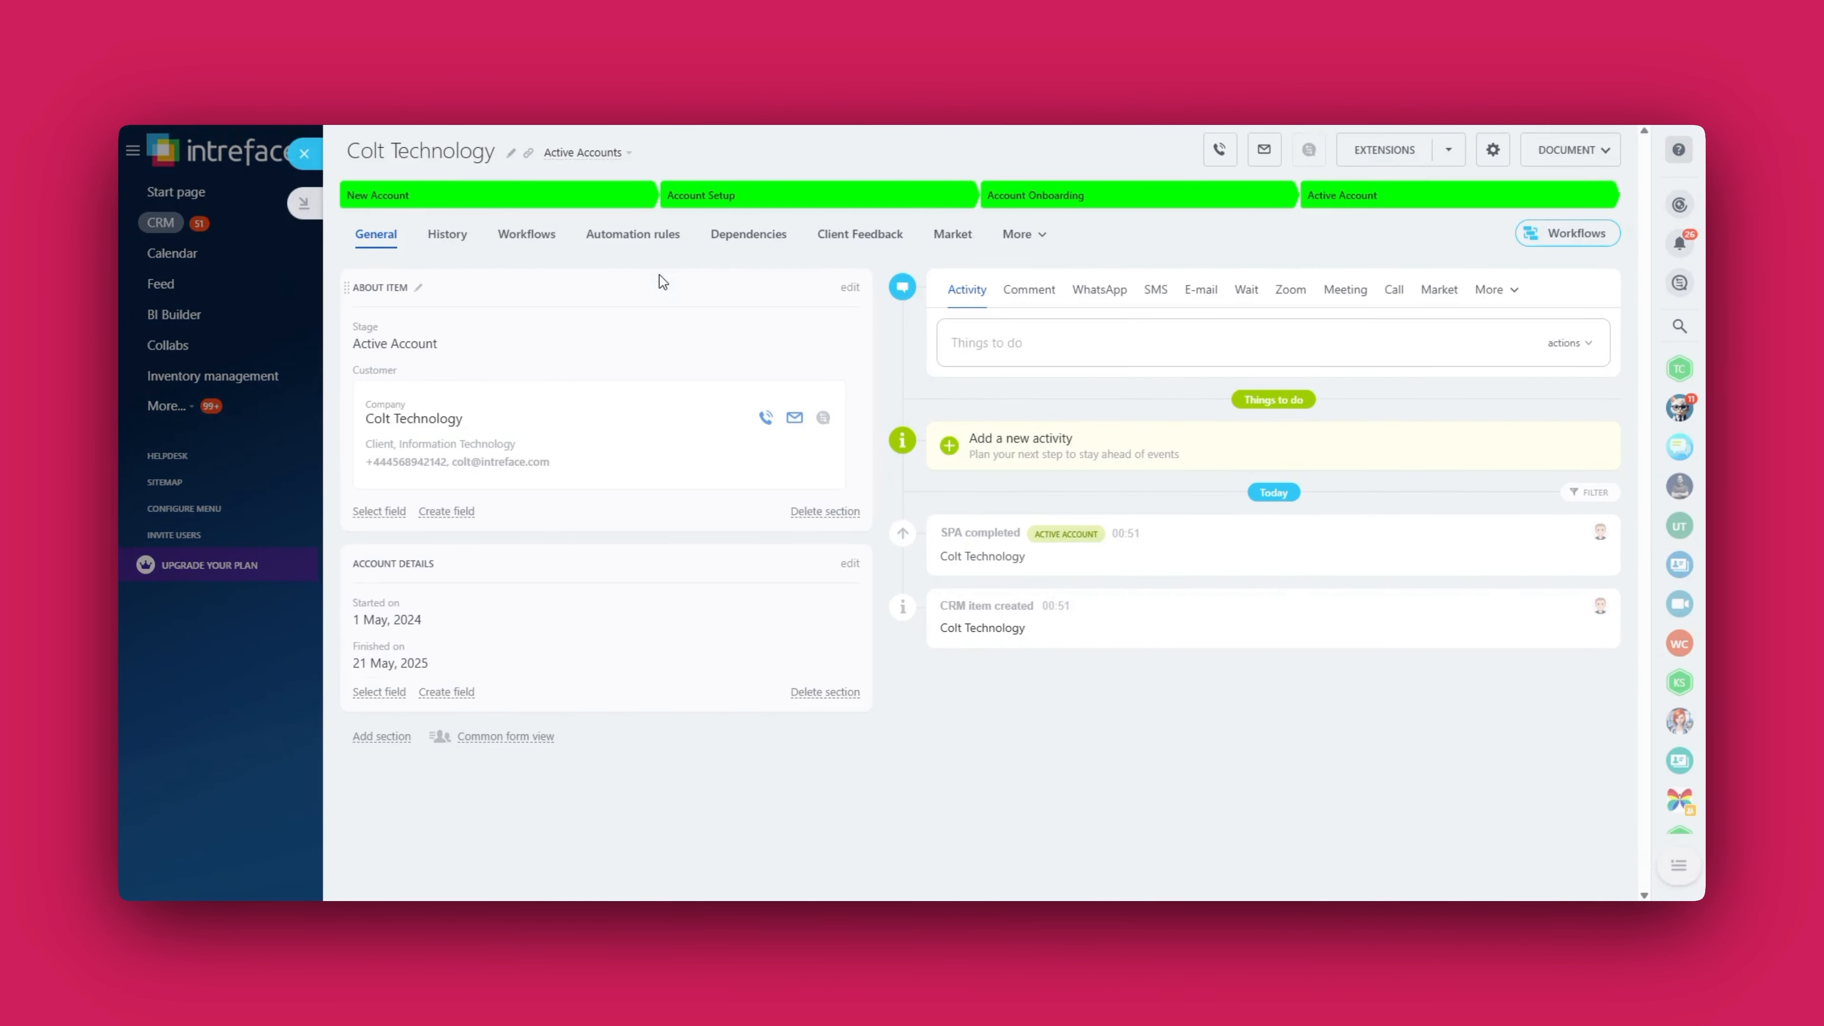
# Step: Start linking existing Client Feedback items to the Colt Technology account and search them for "Colt"
pyautogui.click(862, 236)
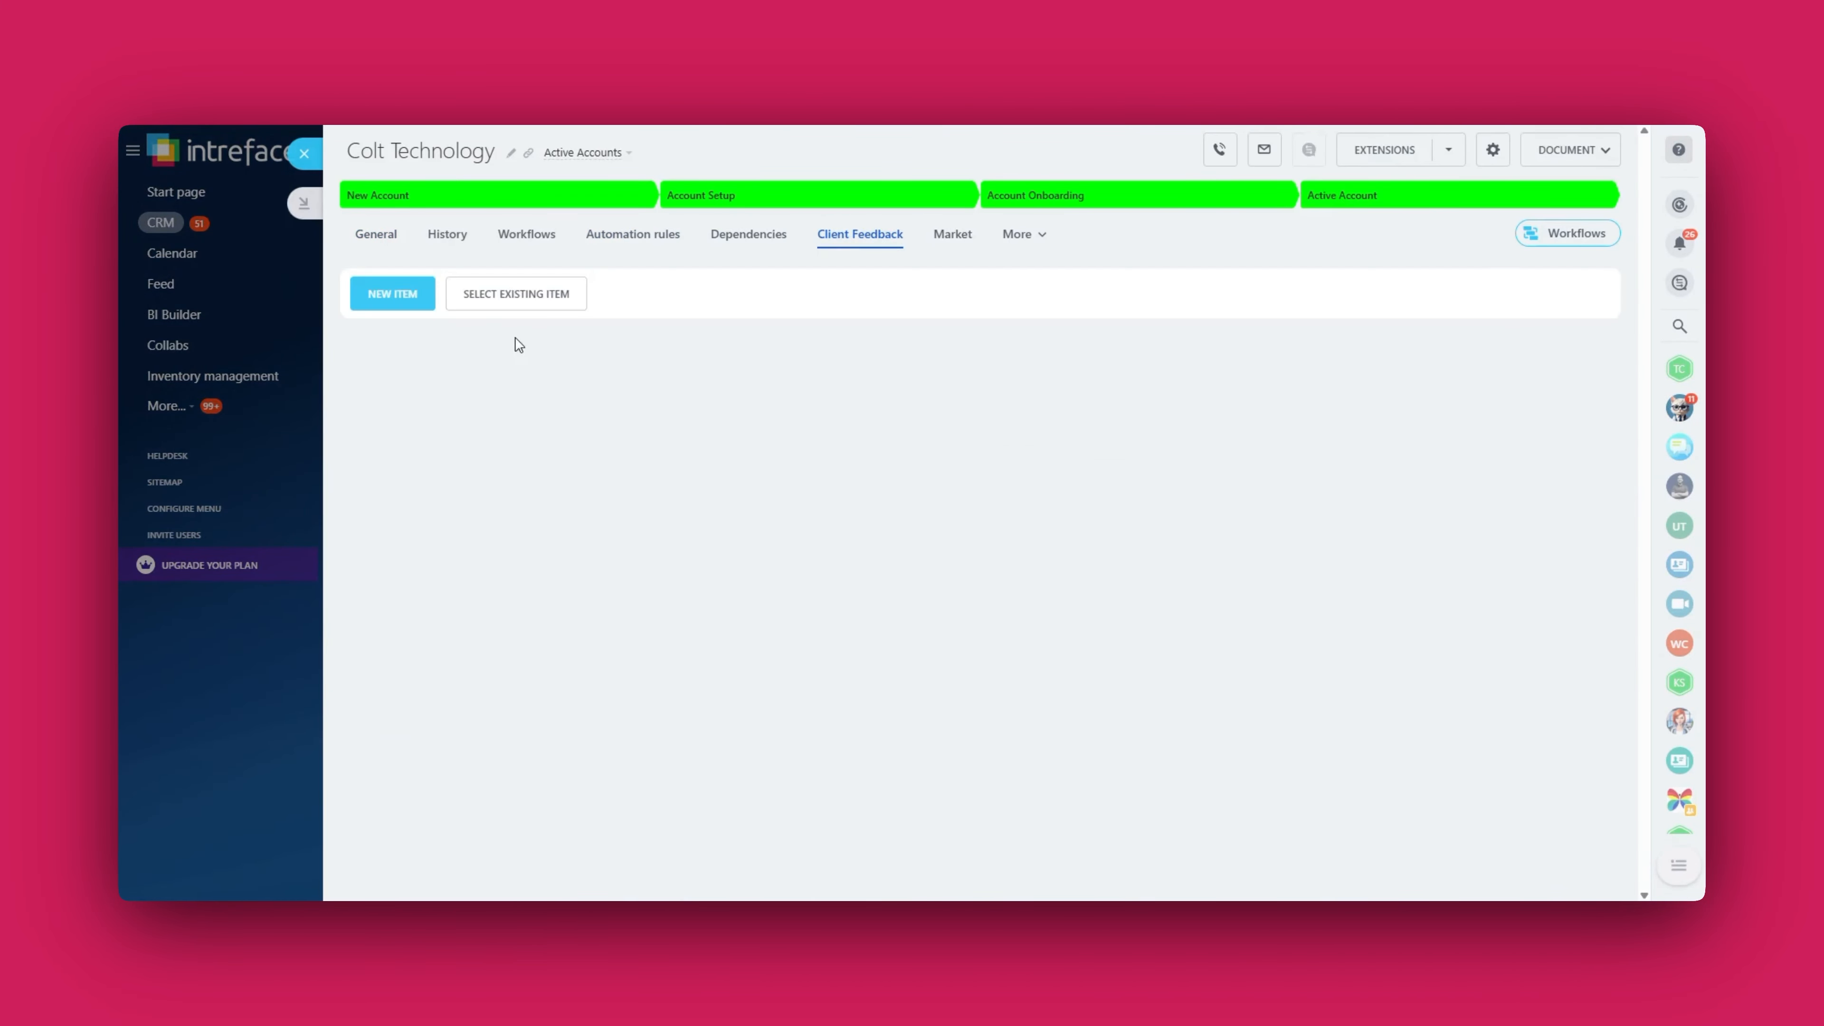
pyautogui.click(515, 293)
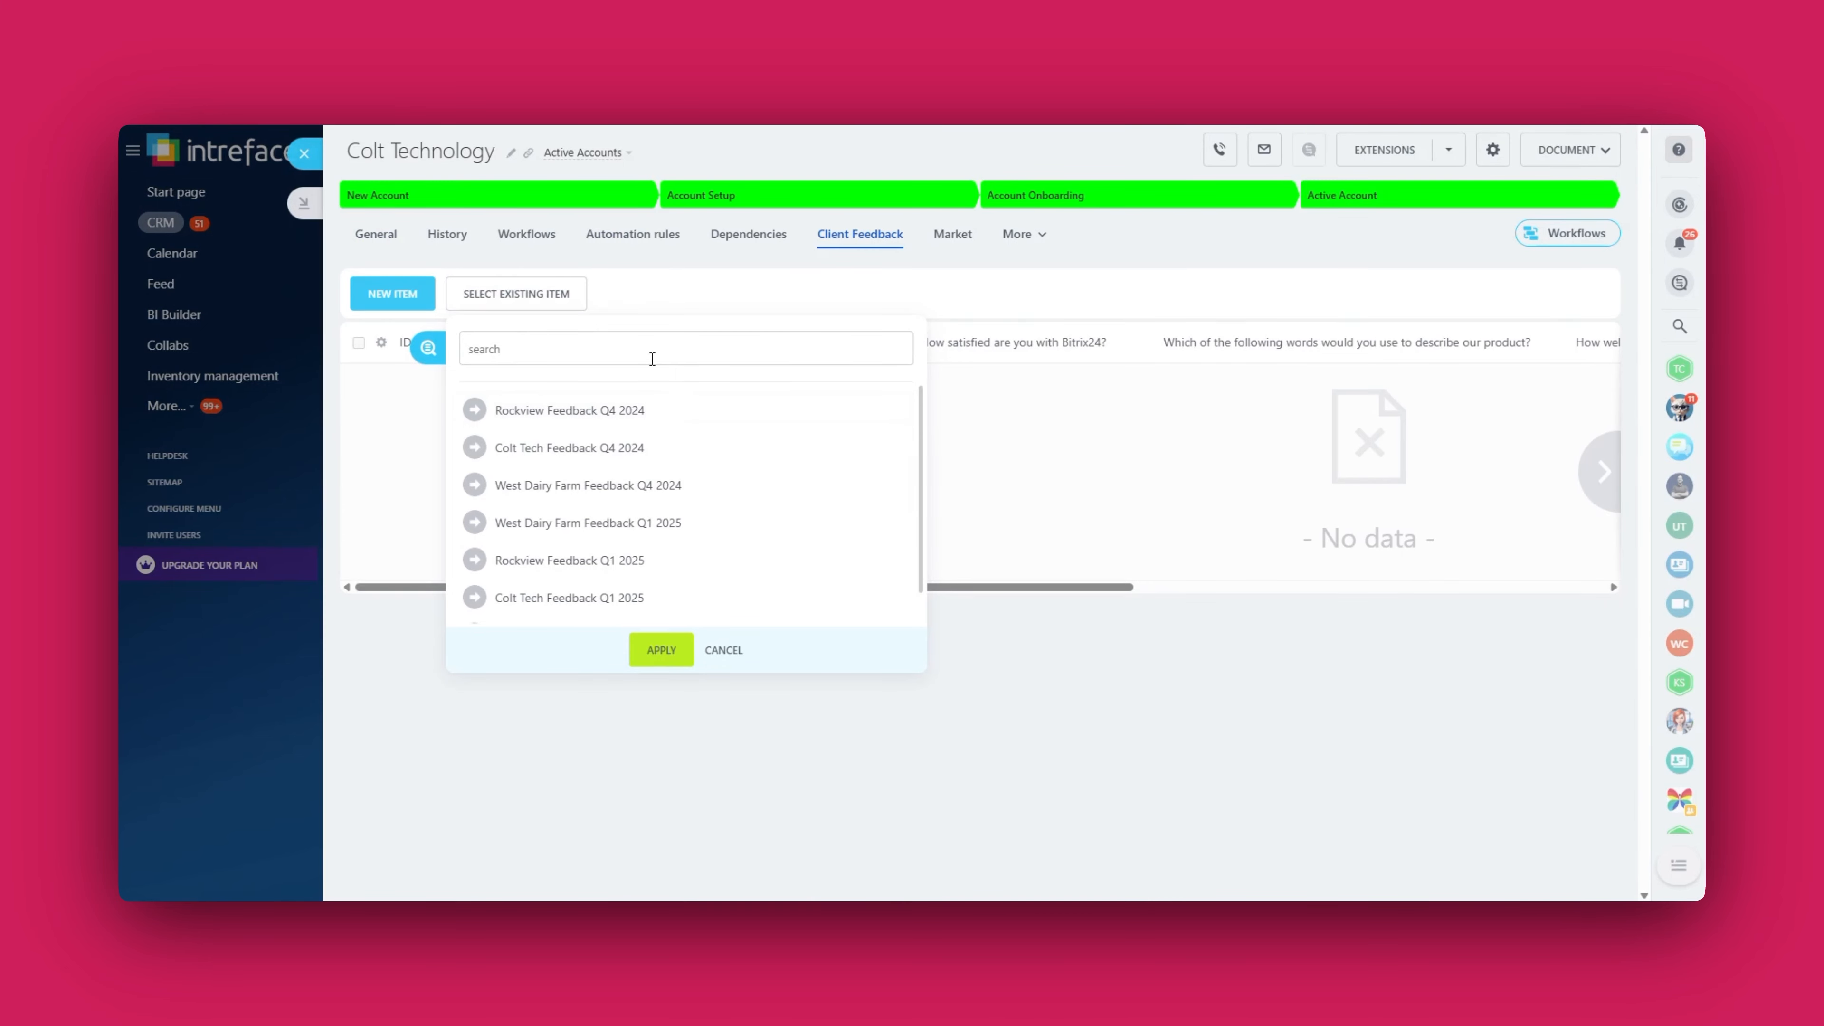
pyautogui.write('Colt')
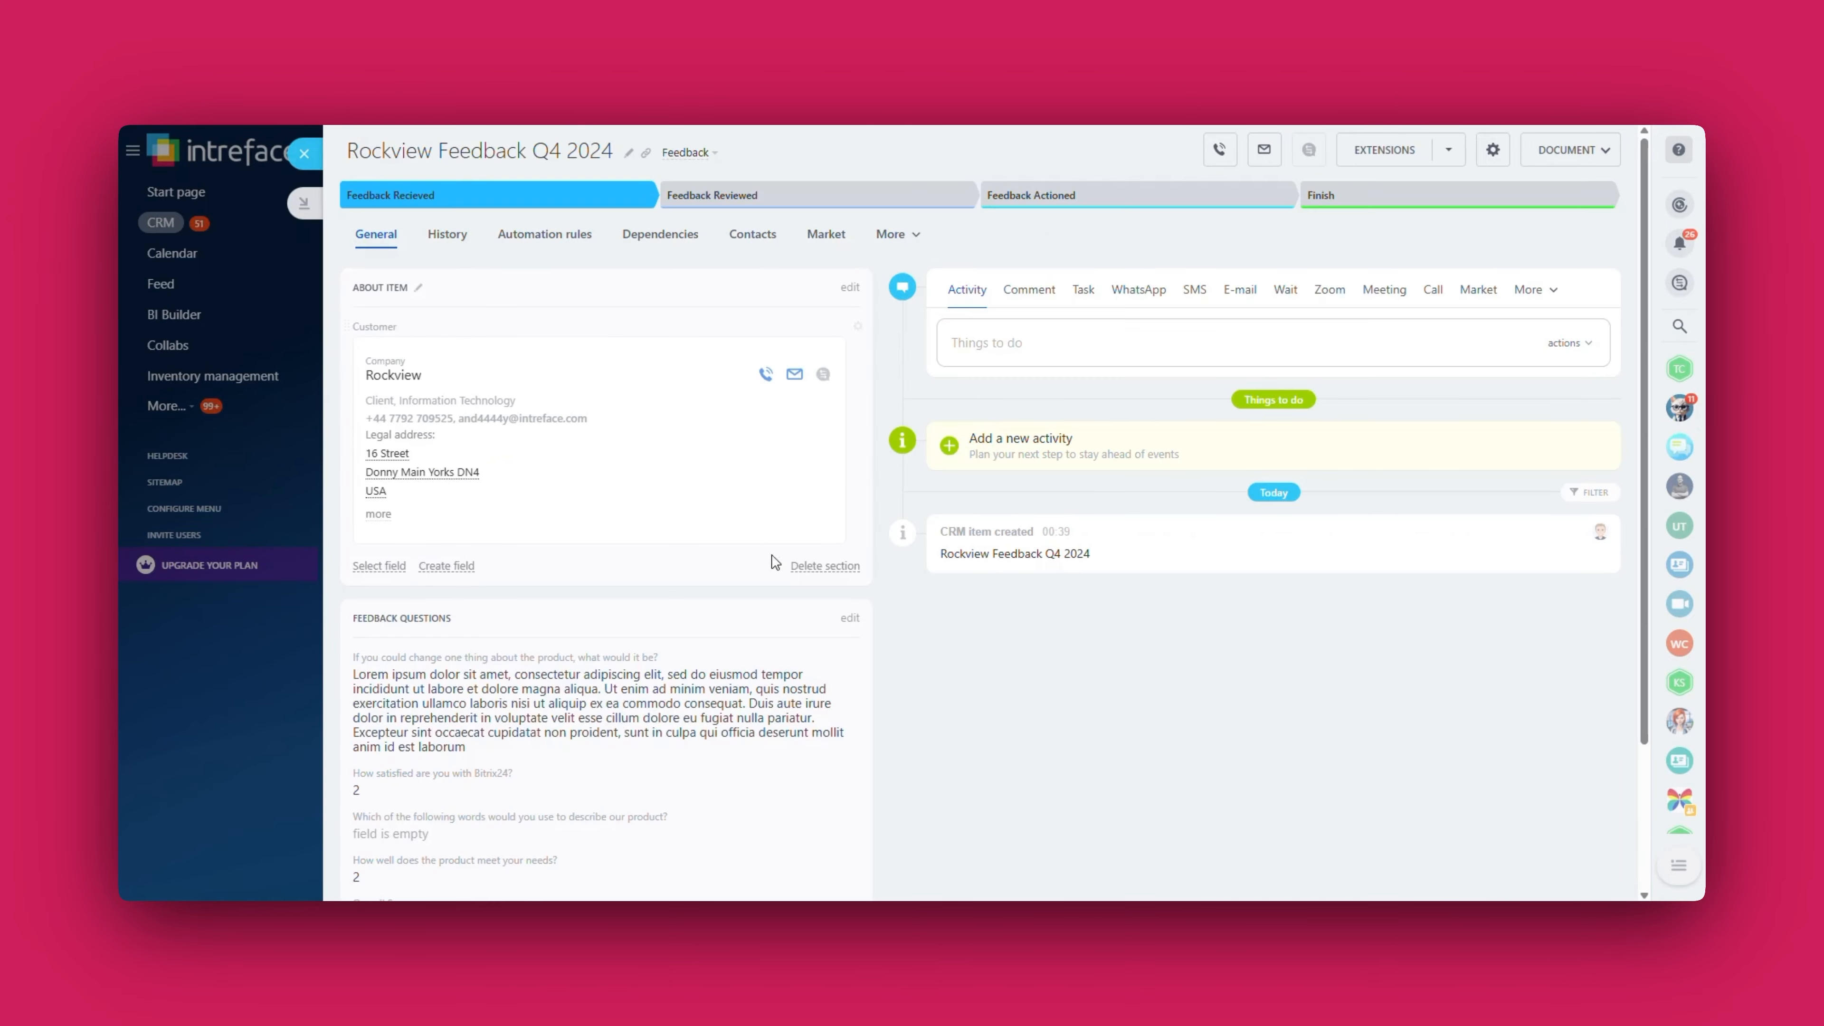
# Step: Close the Rockview Feedback Q4 2024 item and look through the Client Feedback list for the Colt Tech feedback items
pyautogui.click(305, 153)
pyautogui.scroll(-5, 590, 554)
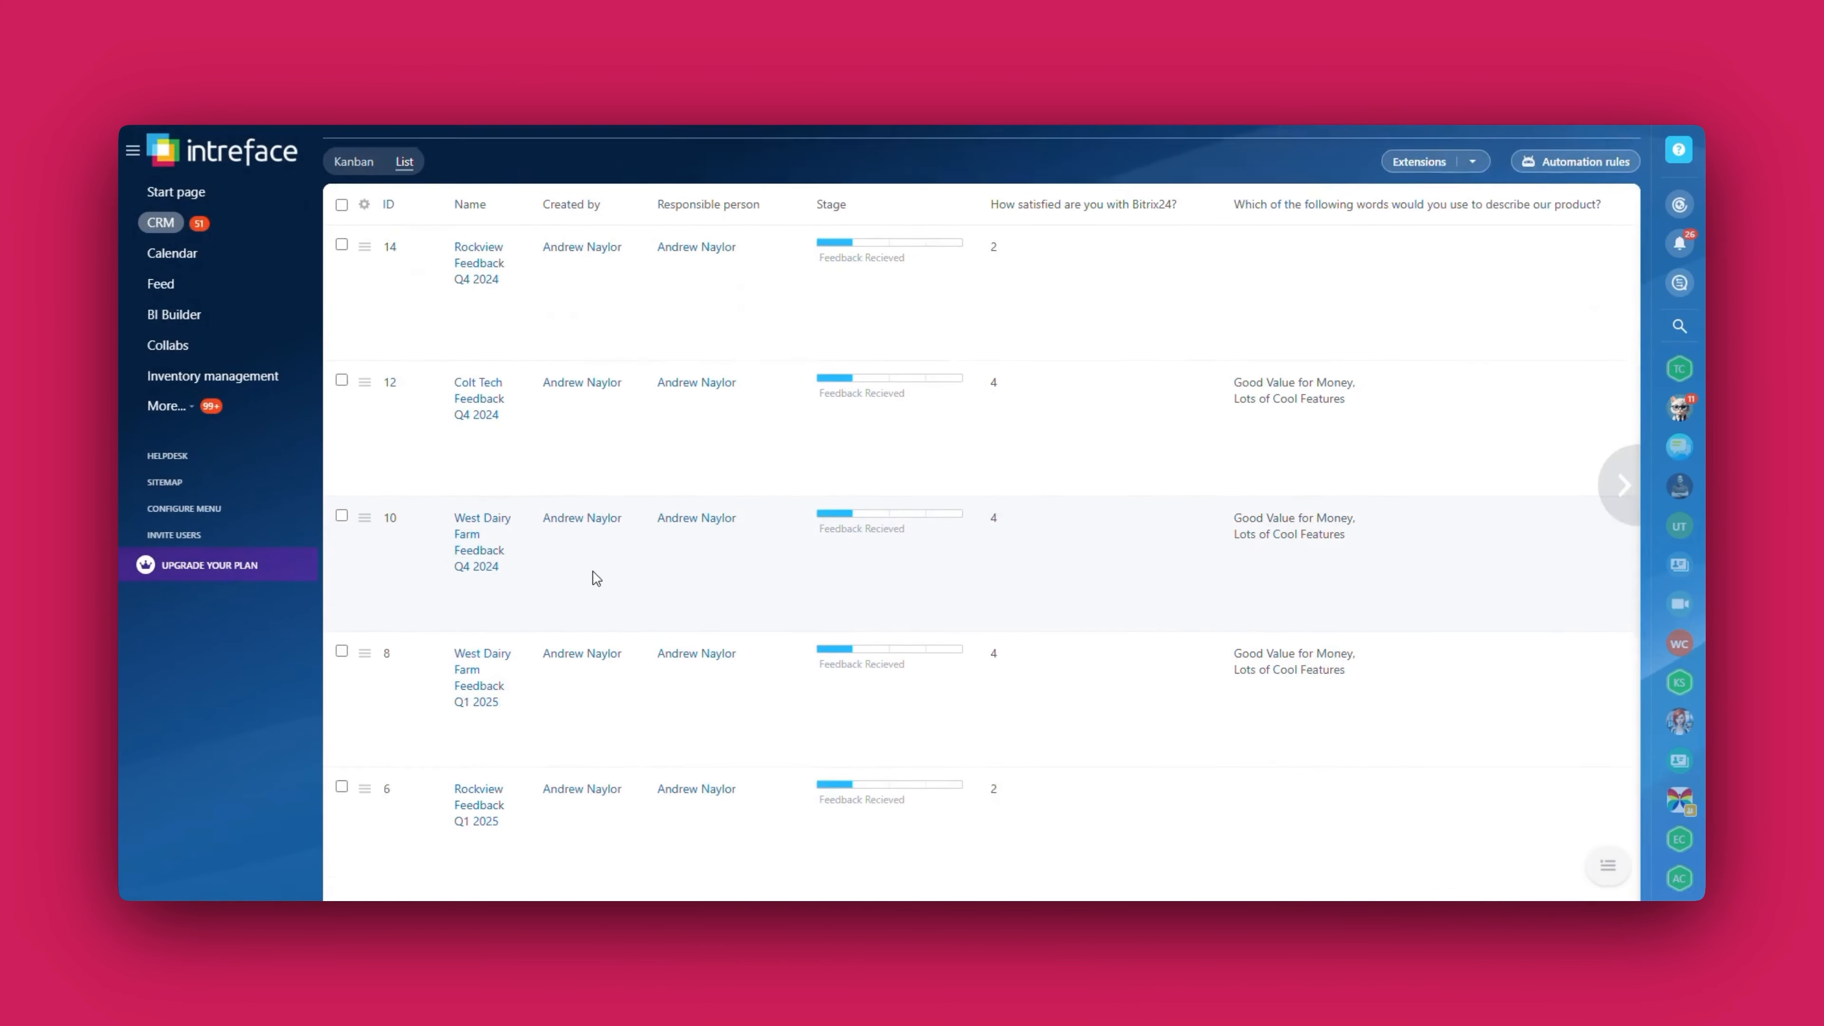
pyautogui.scroll(-1, 580, 650)
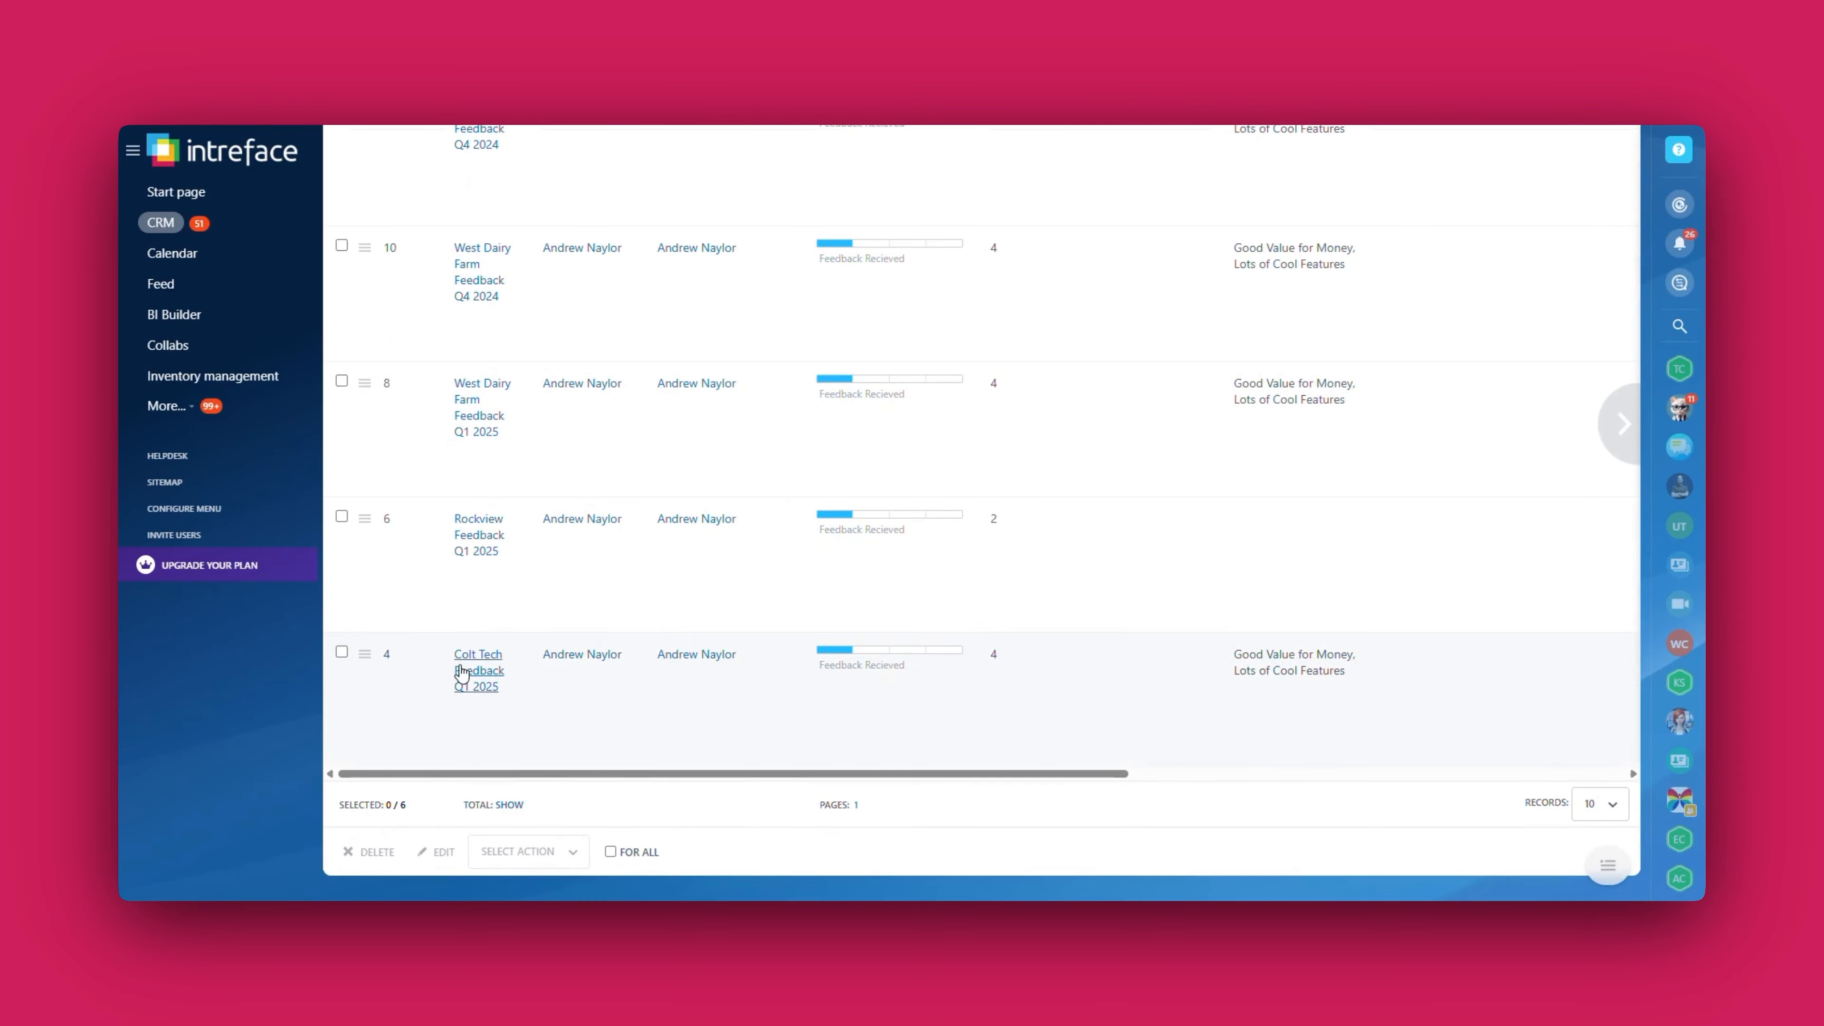
pyautogui.scroll(6, 462, 674)
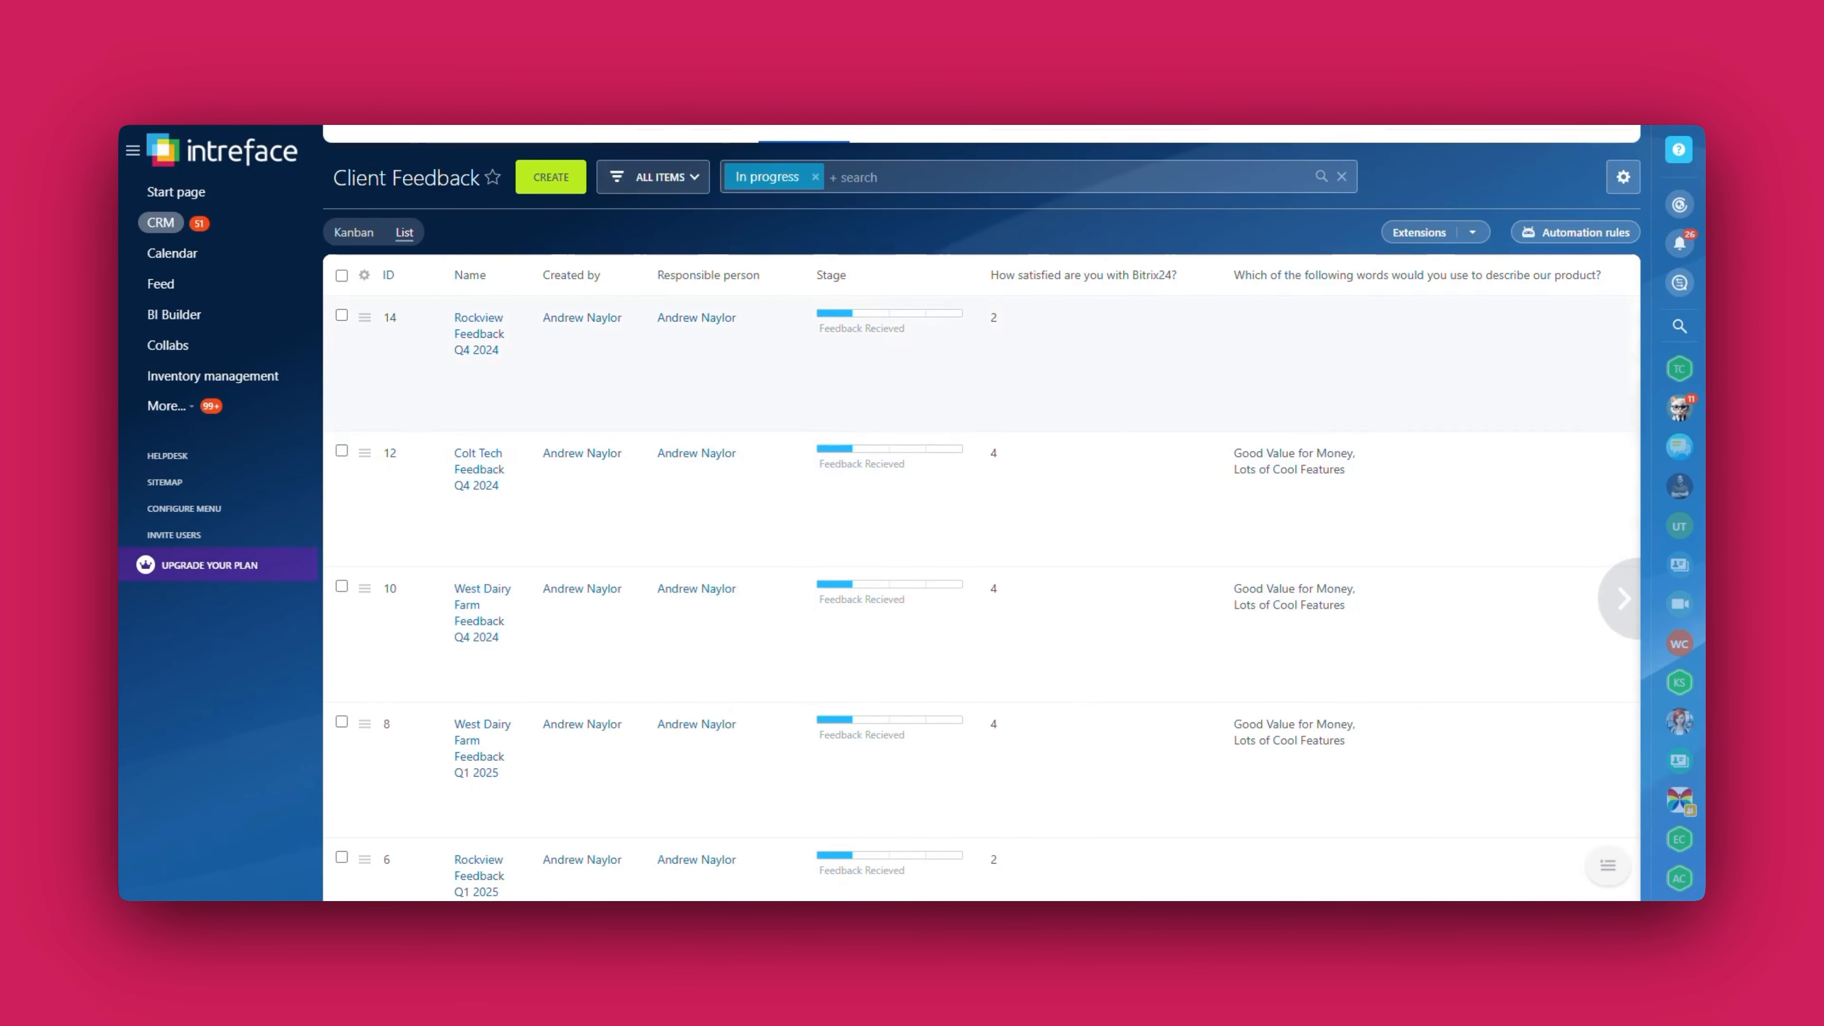
pyautogui.click(302, 126)
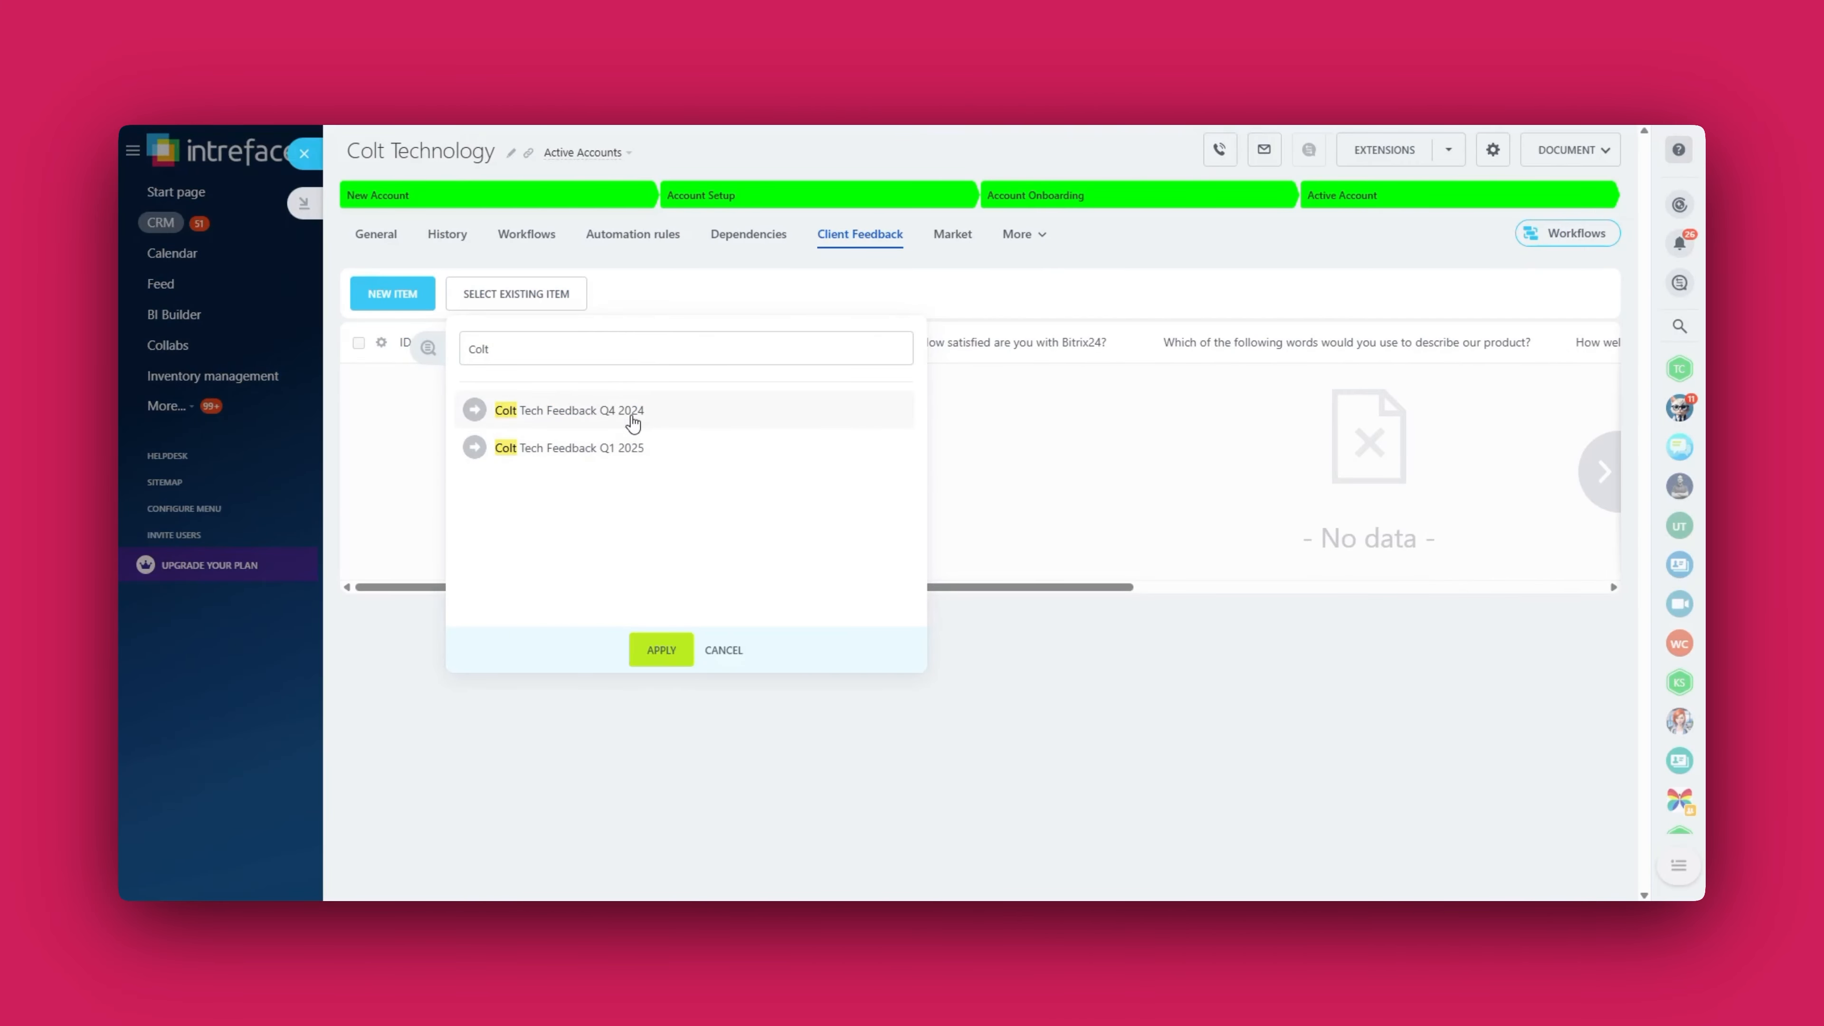
# Step: Link Colt Tech Feedback Q4 2024 and Colt Tech Feedback Q1 2025 to the Colt Technology account
pyautogui.click(633, 418)
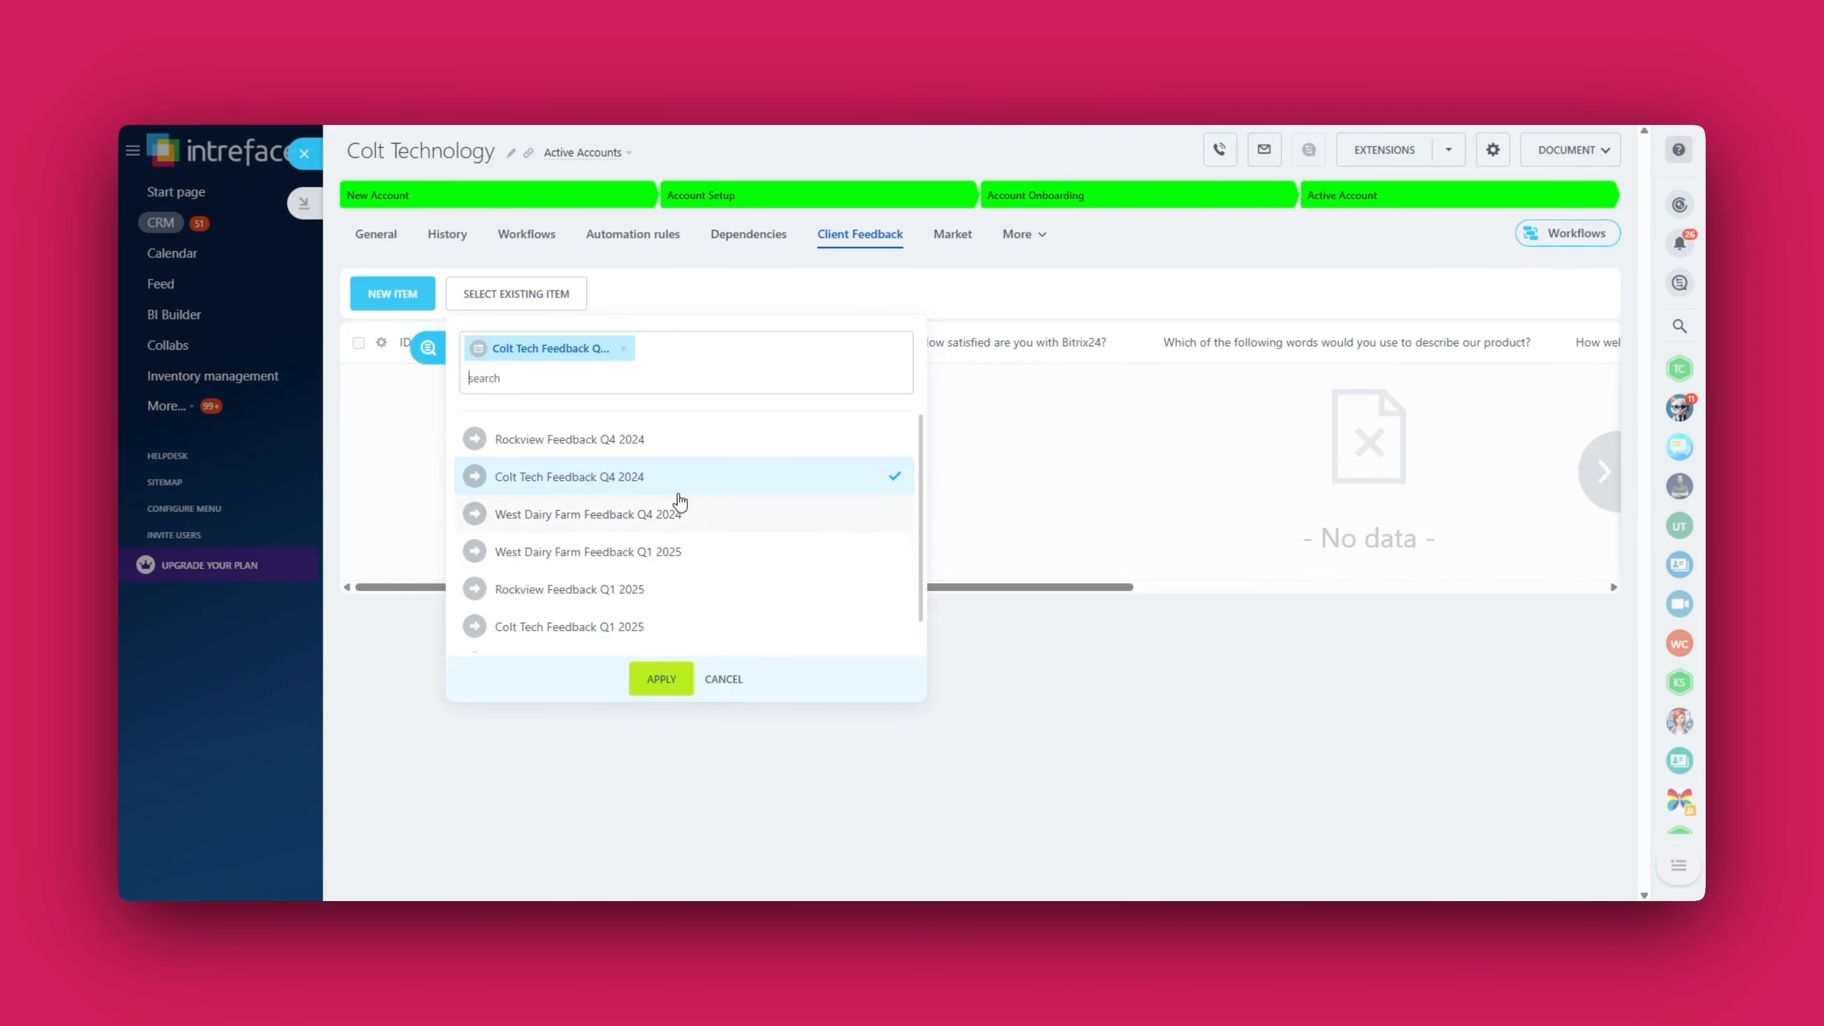
pyautogui.click(643, 629)
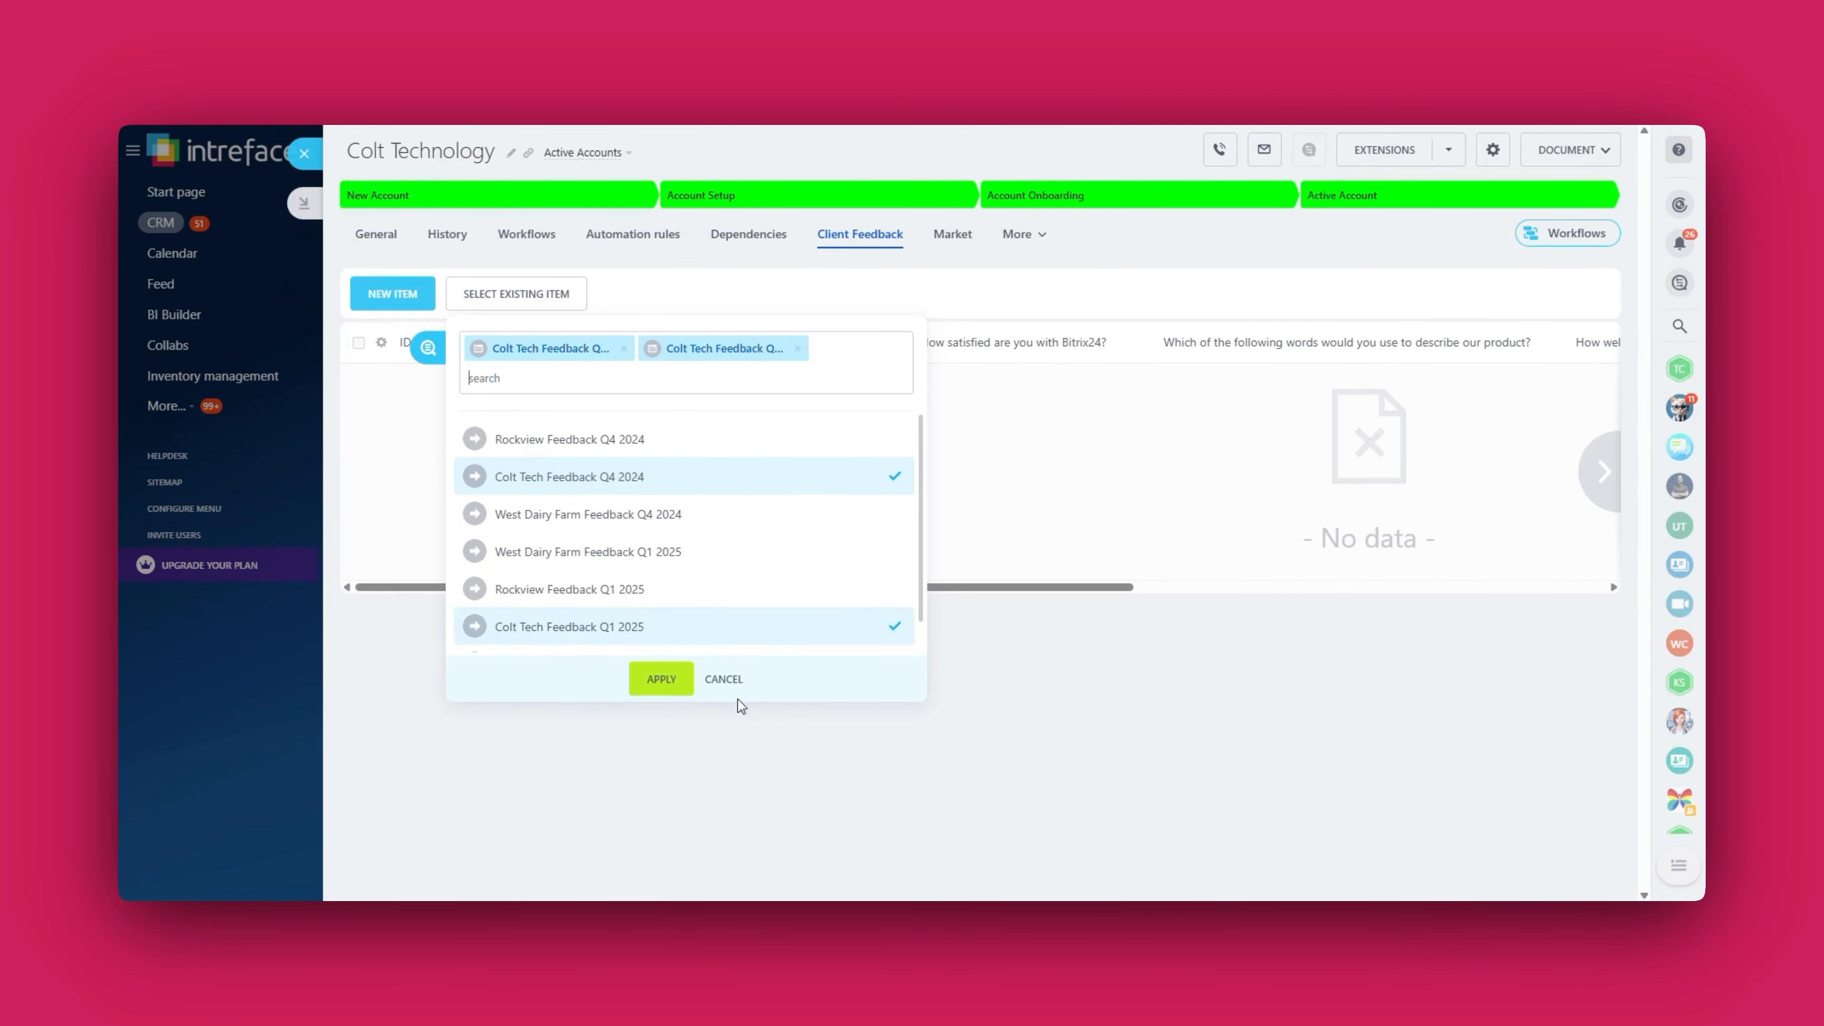
pyautogui.click(661, 679)
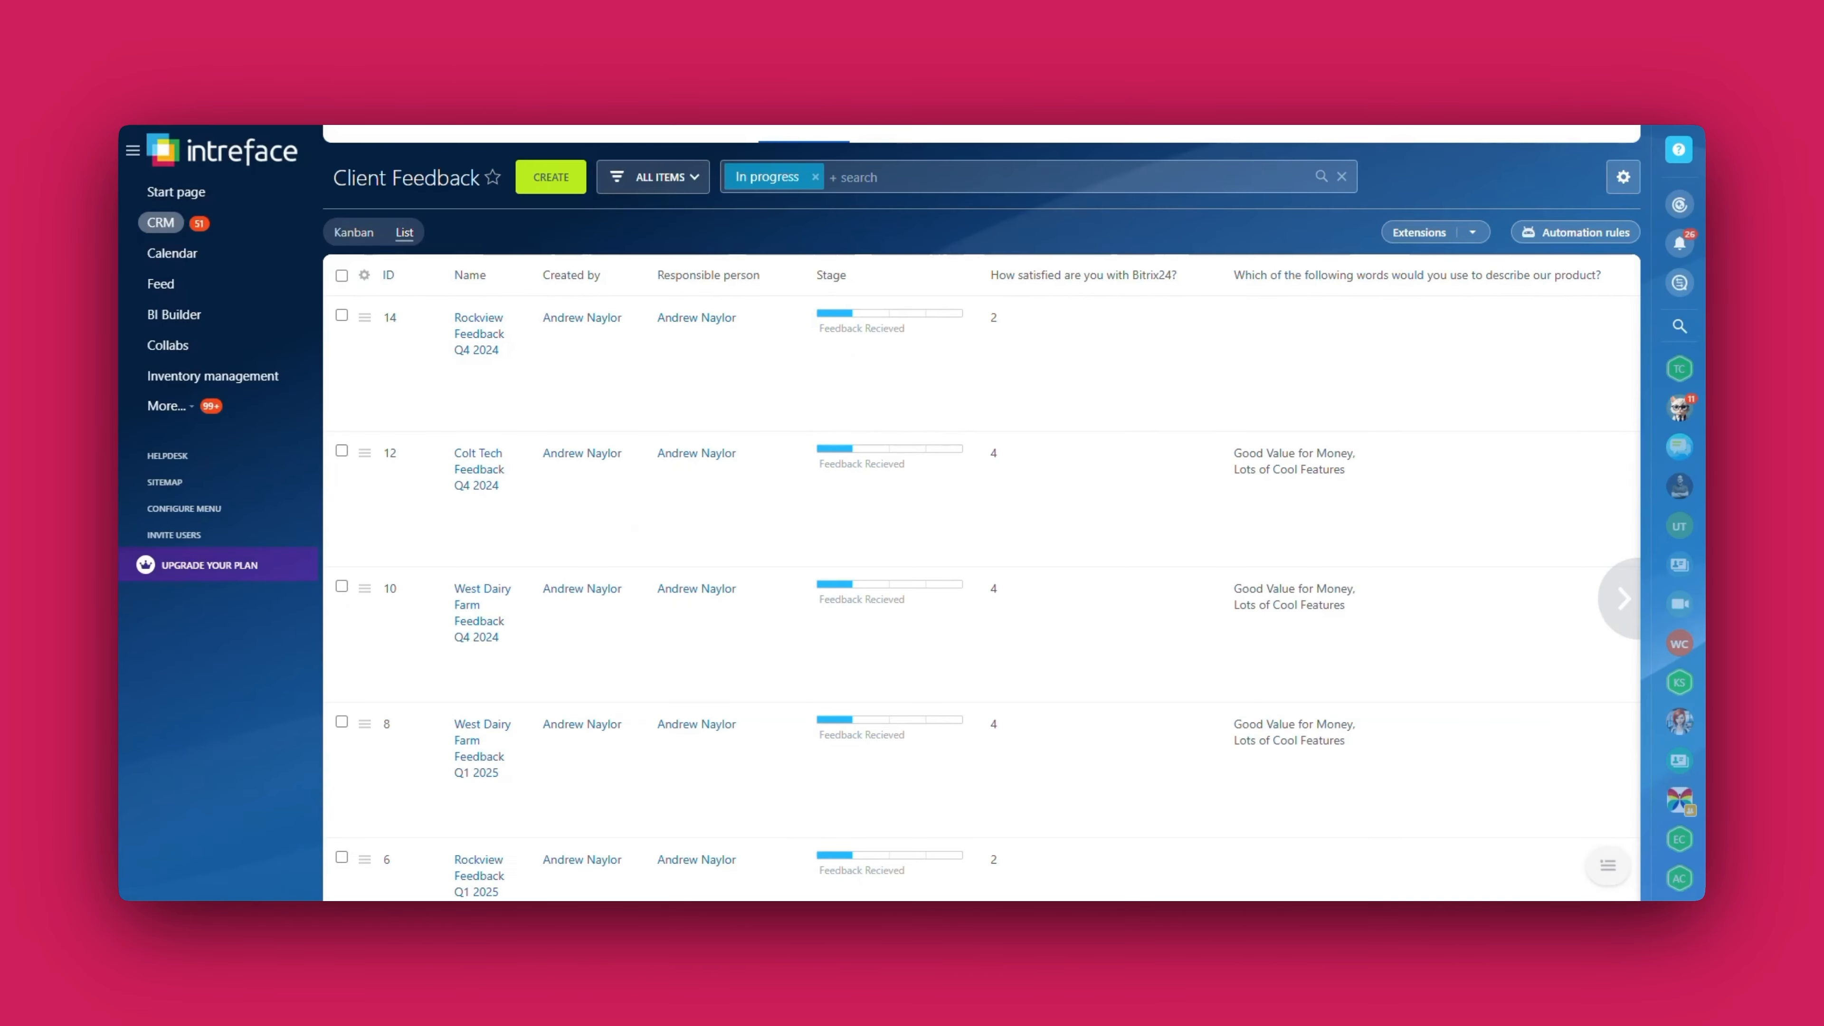
# Step: Check the Account Management field of Colt Tech Feedback Q4 2024 in the Client Feedback process, and close the item
pyautogui.click(478, 478)
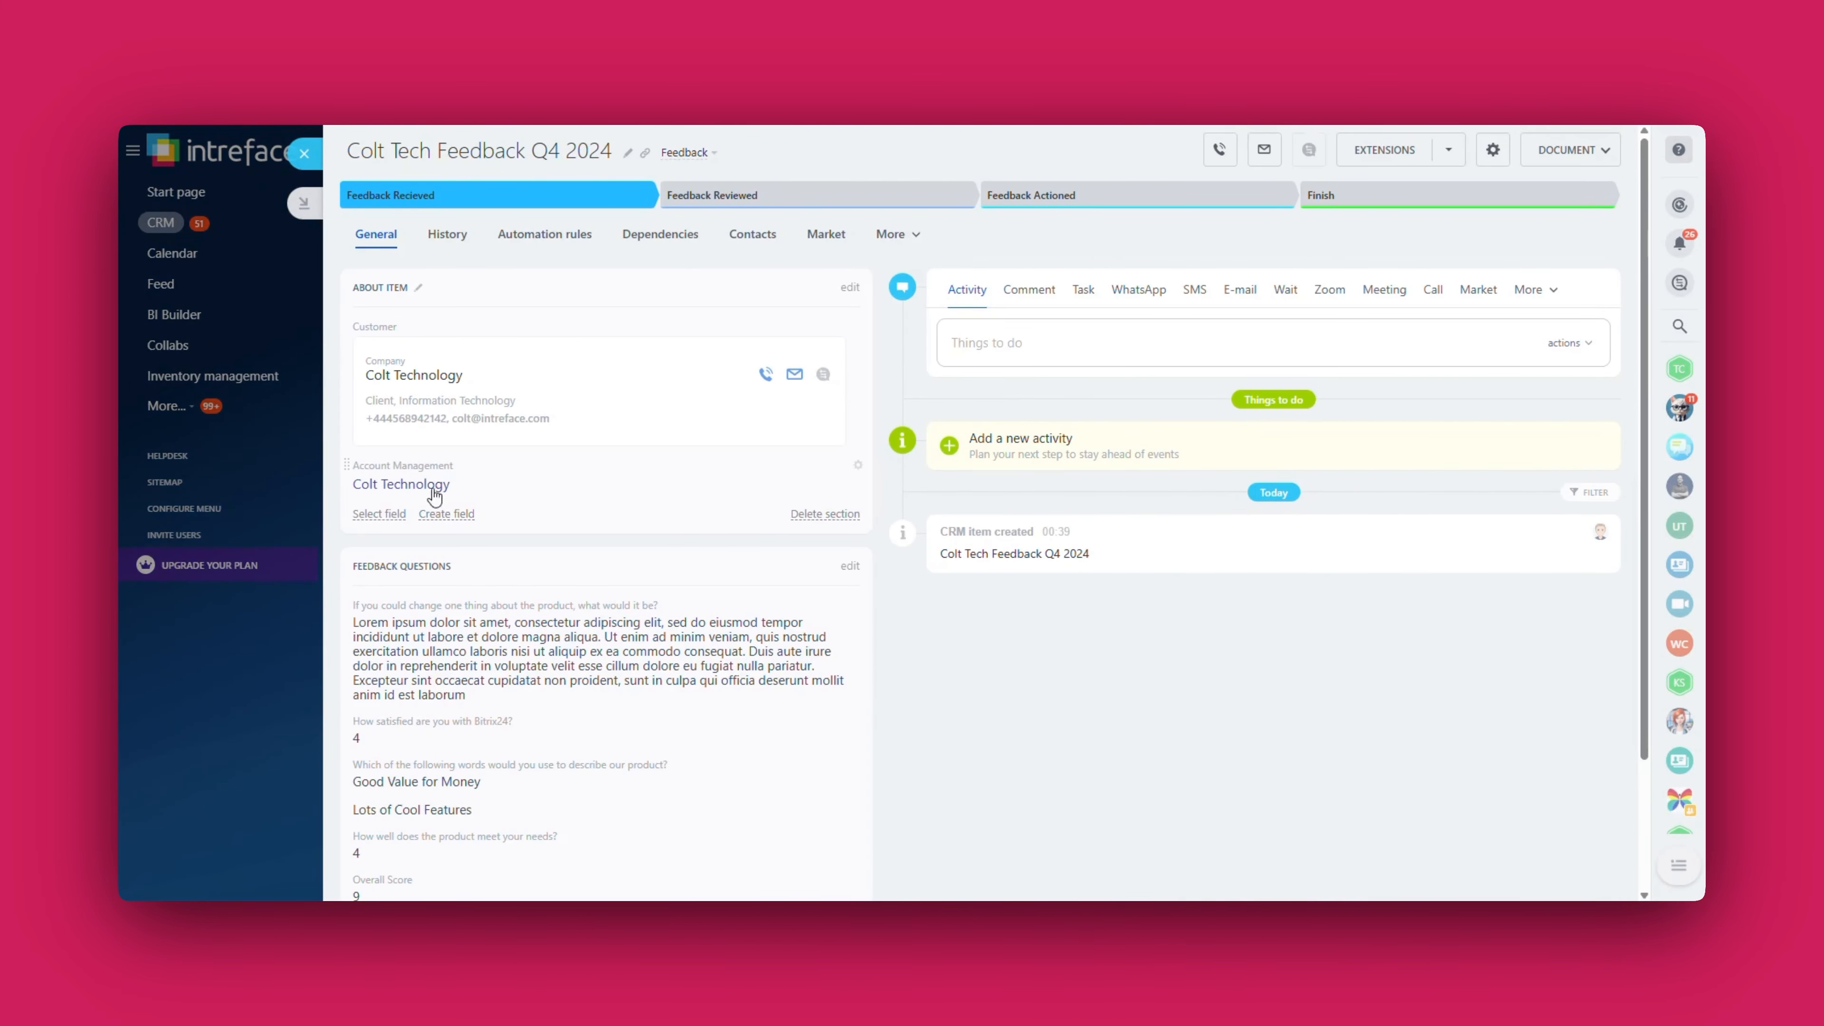
pyautogui.press('Escape')
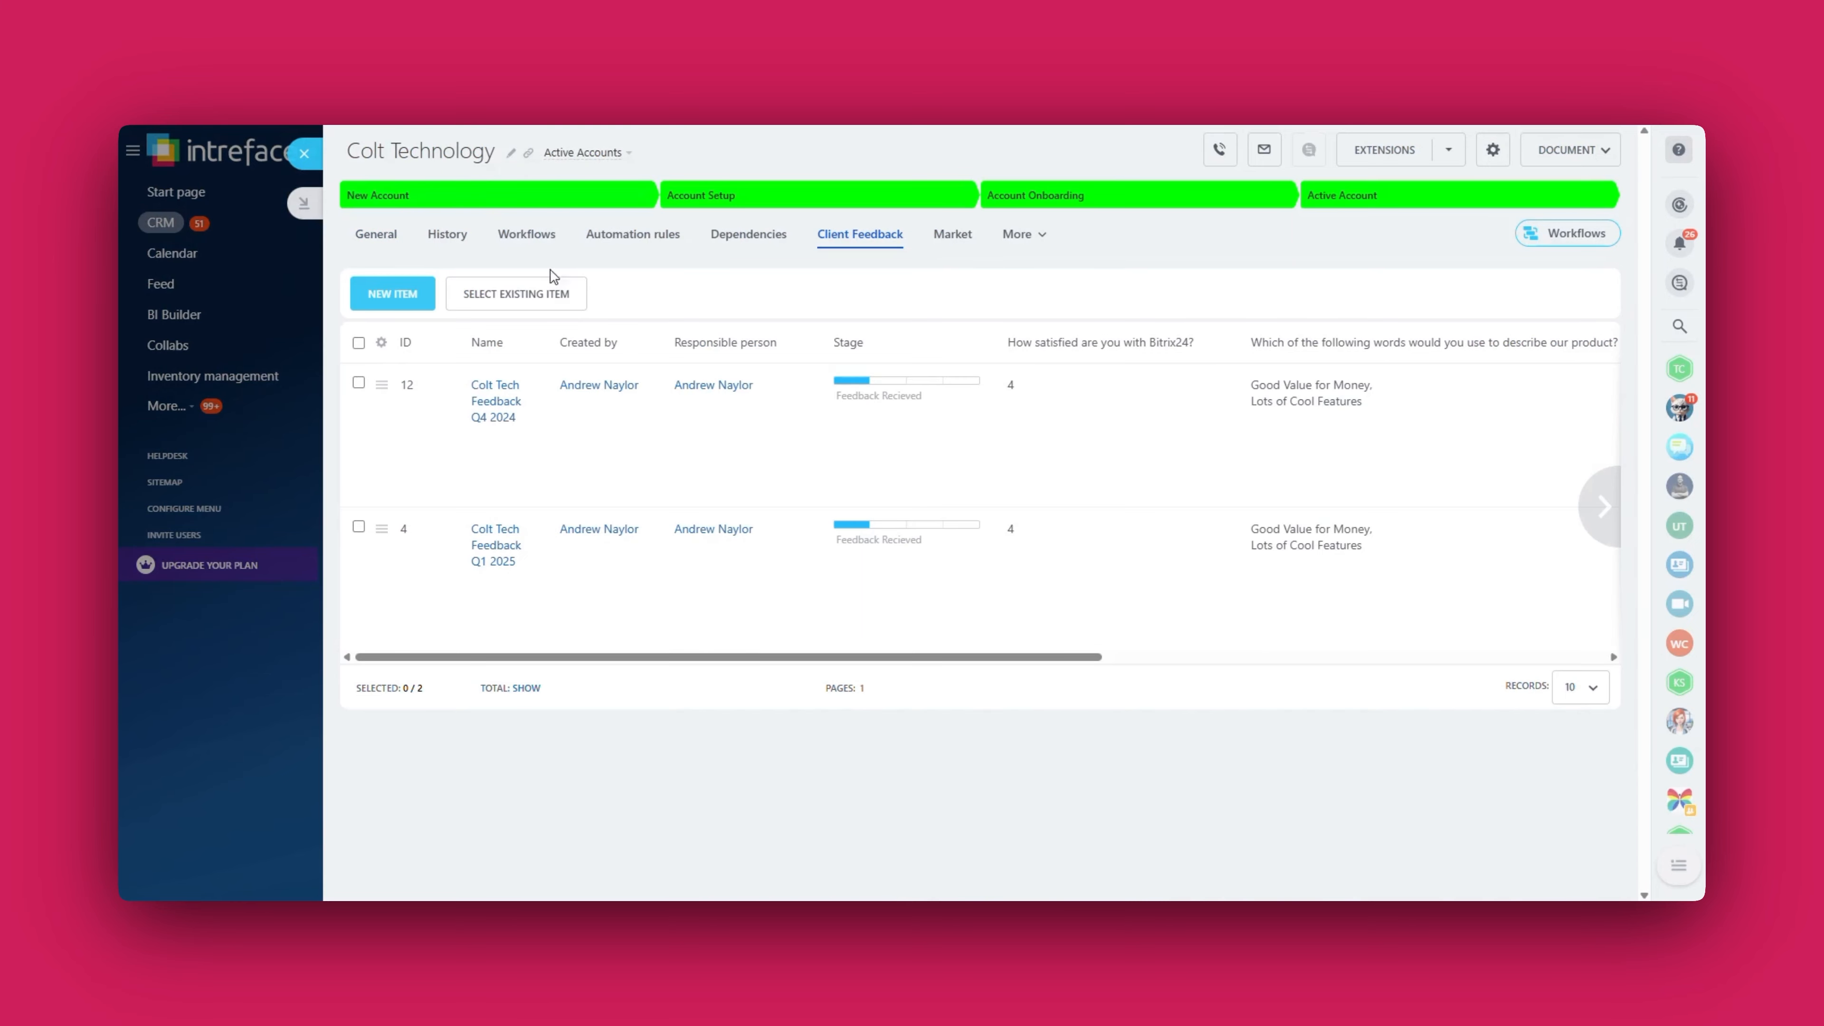